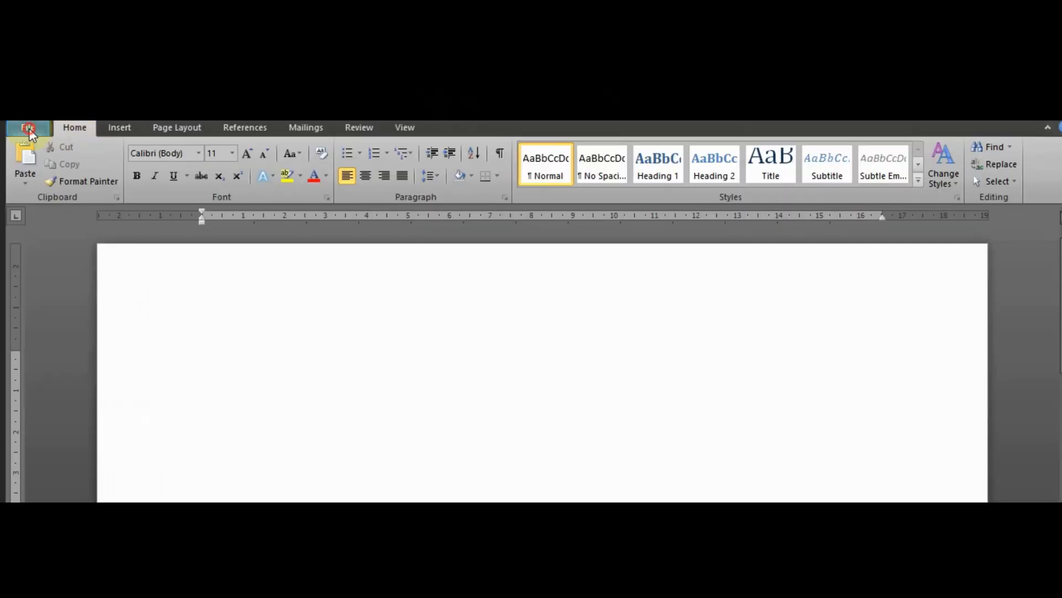
{"action": "left_click", "coordinate": [28, 128]}
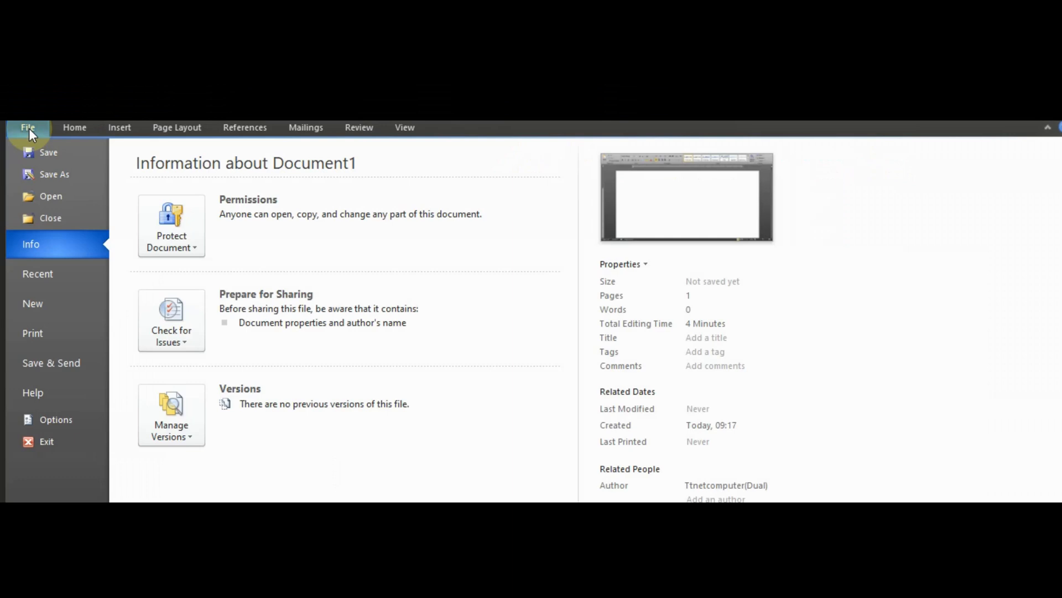
{"action": "left_click", "coordinate": [29, 128]}
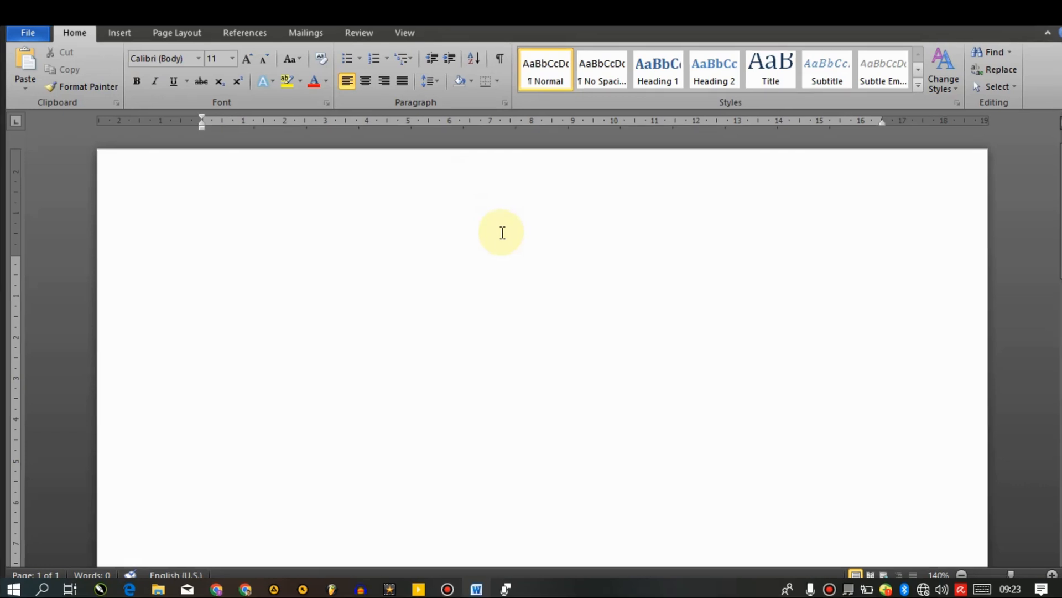
Step: Enter the line "Tom and Tom Computer Training Institute" in the blank document, correcting any misspelled words
{"action": "type", "text": "Tom and Tom"}
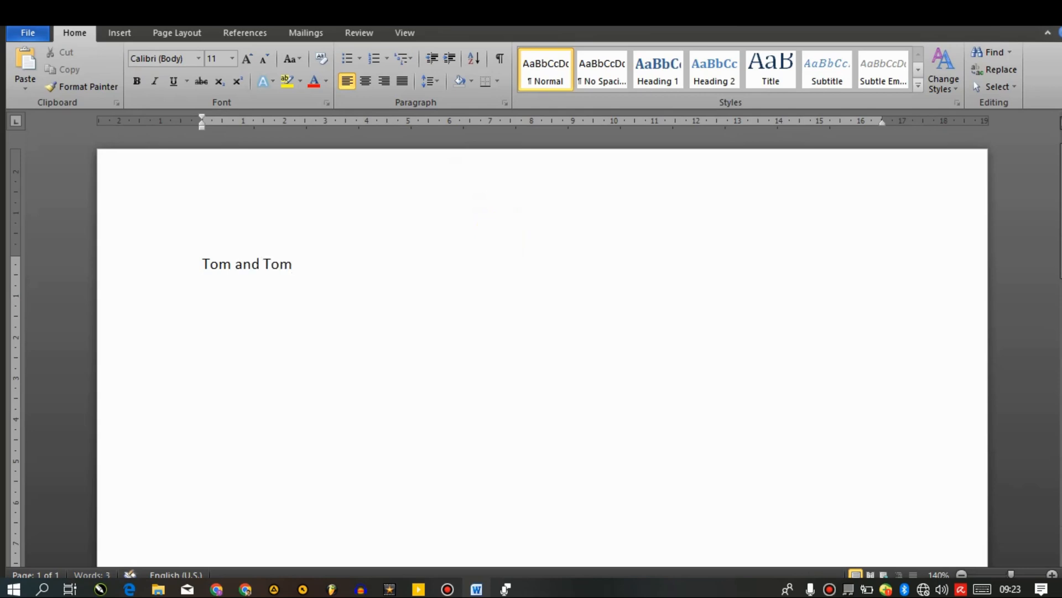
{"action": "type", "text": " Computer Trainging INs"}
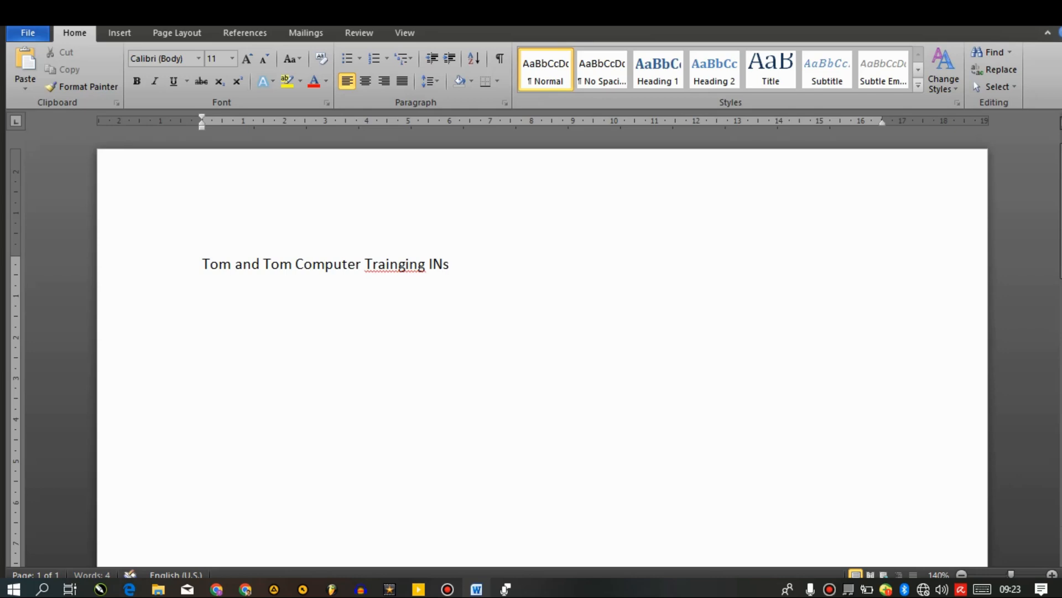
{"action": "key", "text": "BackSpace"}
{"action": "key", "text": "BackSpace"}
{"action": "key", "text": "BackSpace"}
{"action": "key", "text": "BackSpace"}
{"action": "key", "text": "BackSpace"}
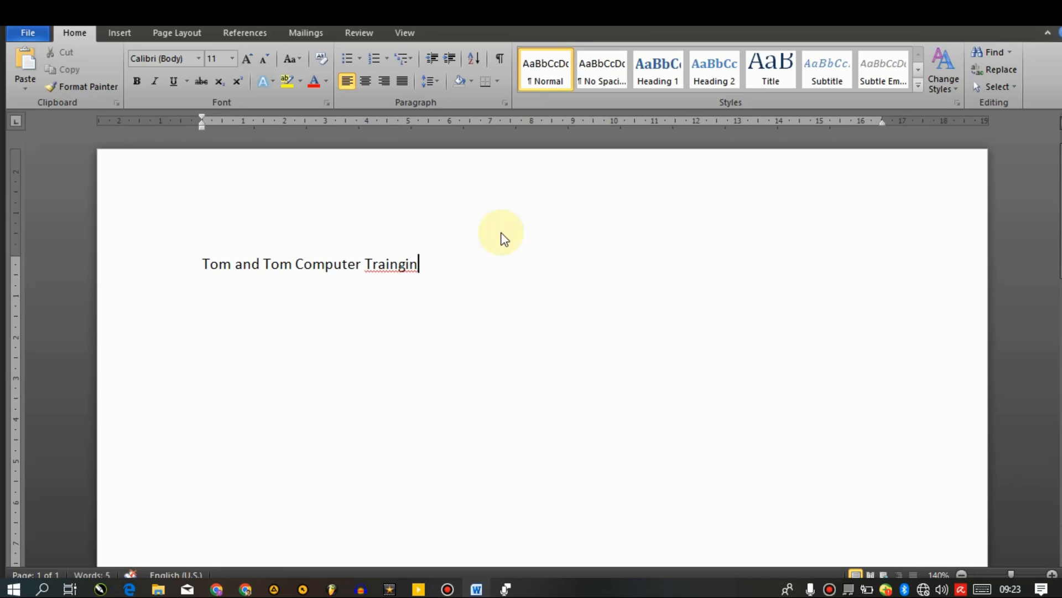
{"action": "type", "text": "g"}
{"action": "key", "text": "Left"}
{"action": "key", "text": "Left"}
{"action": "key", "text": "Left"}
{"action": "key", "text": "BackSpace"}
{"action": "key", "text": "End"}
{"action": "type", "text": "Institute"}
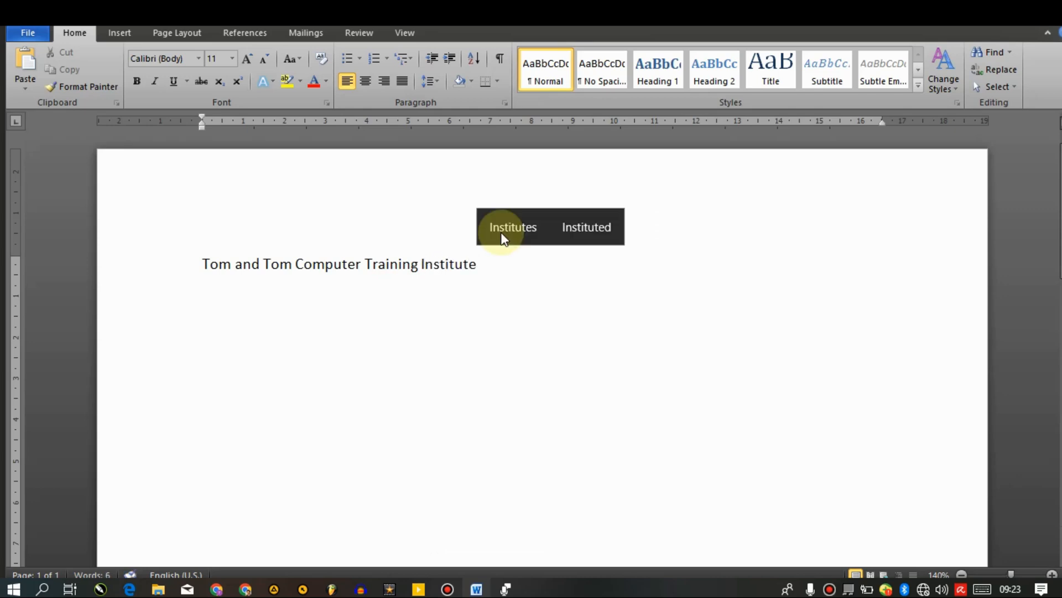
Step: Select the whole text line backward from its end to its first word, and clear the selection
{"action": "left_click", "coordinate": [557, 333]}
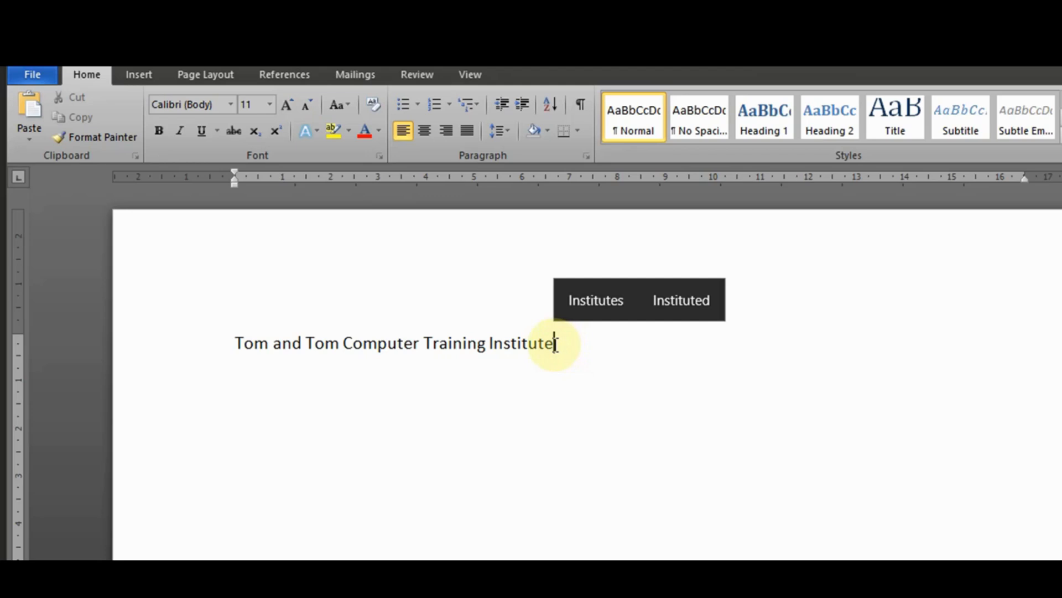
{"action": "left_click_drag", "start_coordinate": [555, 343], "coordinate": [412, 343]}
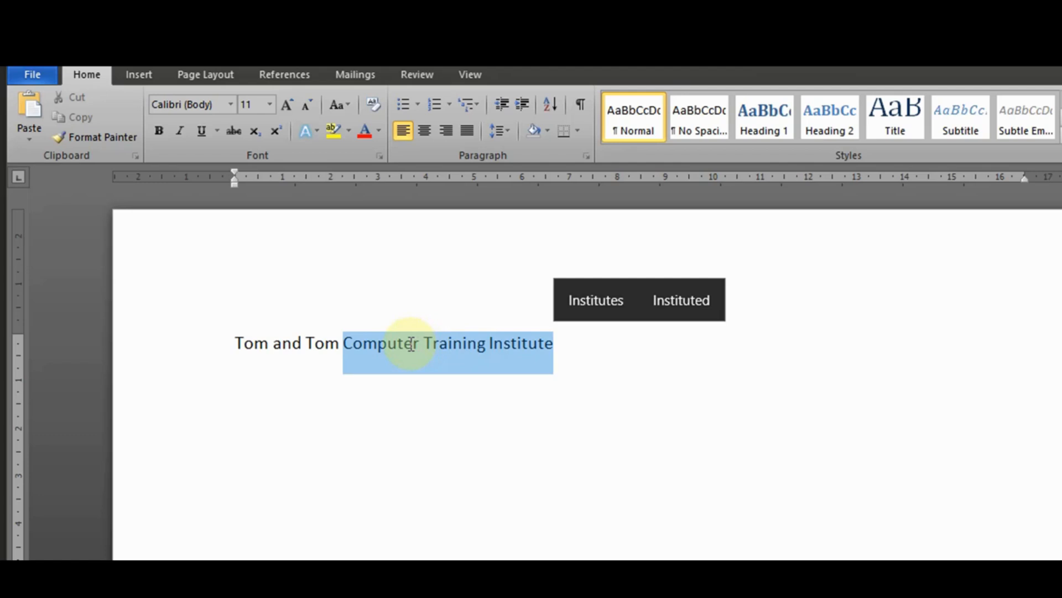
{"action": "left_click_drag", "start_coordinate": [411, 344], "coordinate": [247, 344]}
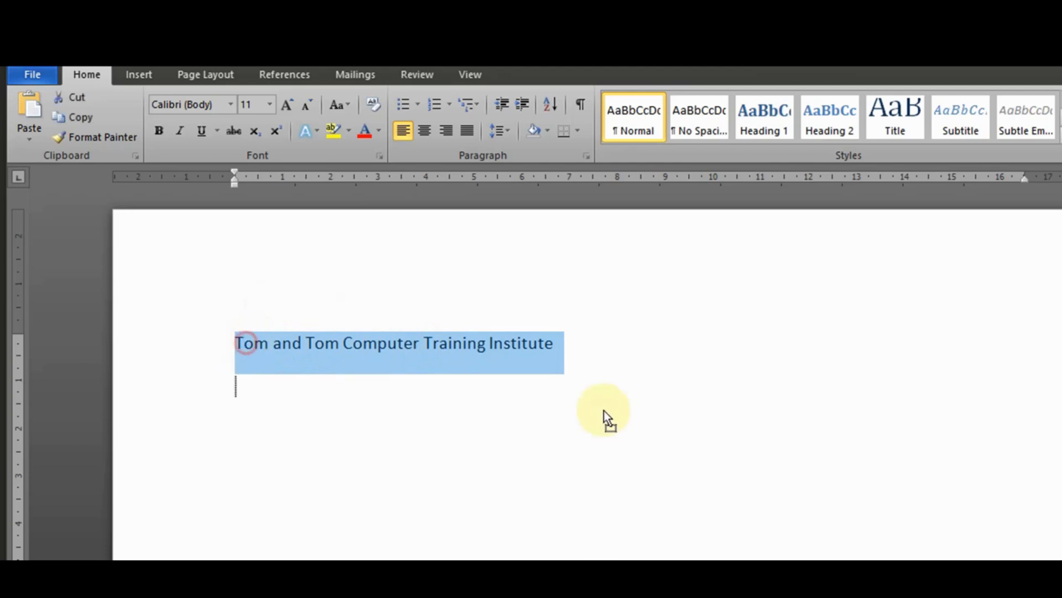
{"action": "left_click", "coordinate": [594, 354]}
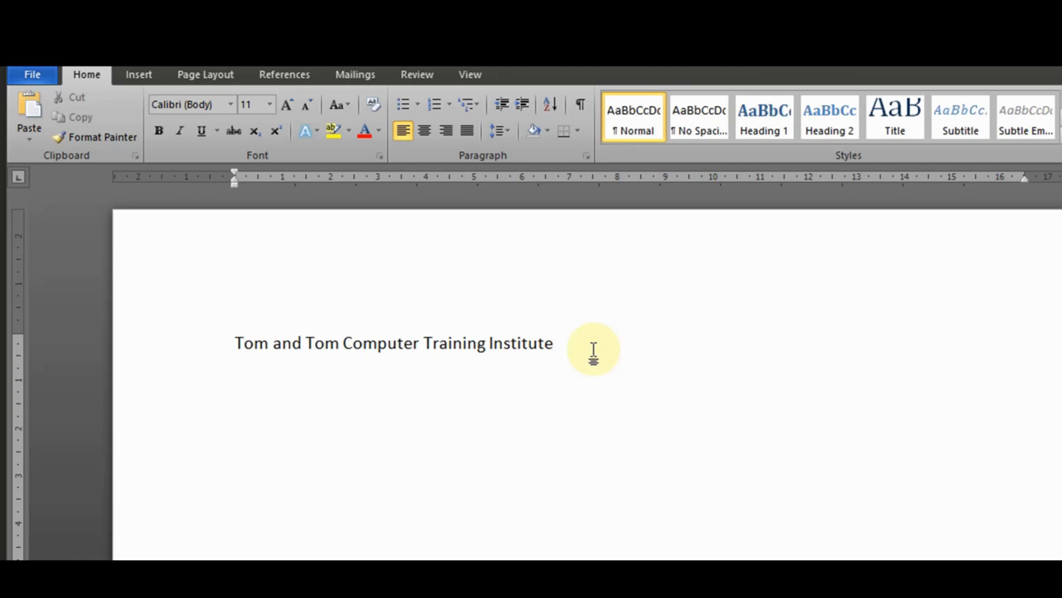
Step: Extend a selection character by character from the end of the line back toward its start, and deselect it
{"action": "key", "text": "shift+Left"}
{"action": "key", "text": "shift+Left"}
{"action": "key", "text": "shift+Left"}
{"action": "key", "text": "shift+Left"}
{"action": "key", "text": "shift+Left"}
{"action": "key", "text": "shift+Left"}
{"action": "key", "text": "shift+Left"}
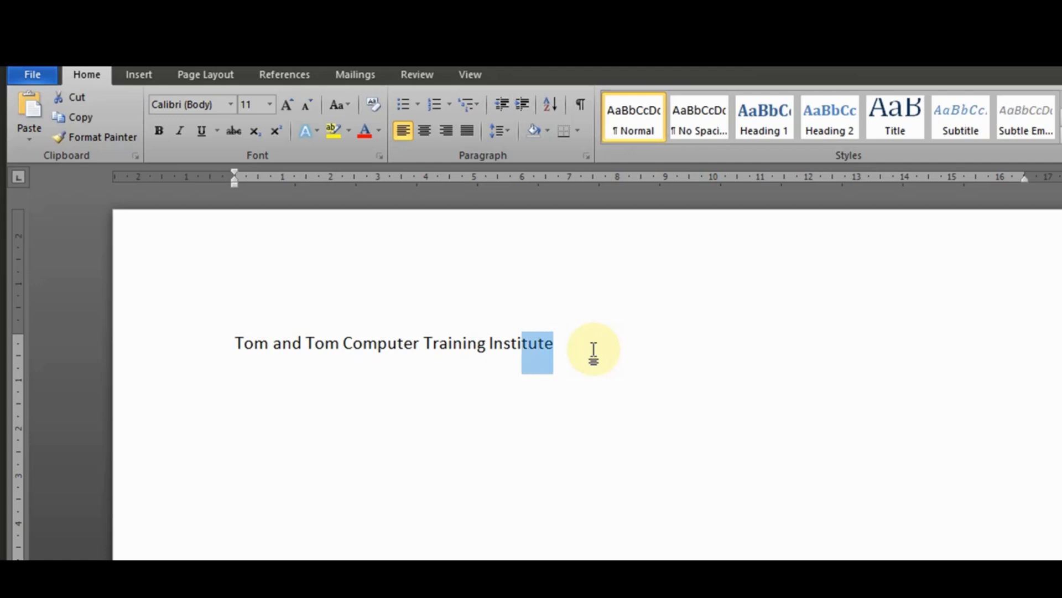
{"action": "key", "text": "shift+Left"}
{"action": "key", "text": "shift+Left"}
{"action": "key", "text": "shift+Left"}
{"action": "key", "text": "shift+Left"}
{"action": "key", "text": "shift+Left"}
{"action": "key", "text": "shift+Left"}
{"action": "key", "text": "shift+Left"}
{"action": "key", "text": "shift+Left"}
{"action": "key", "text": "shift+Left"}
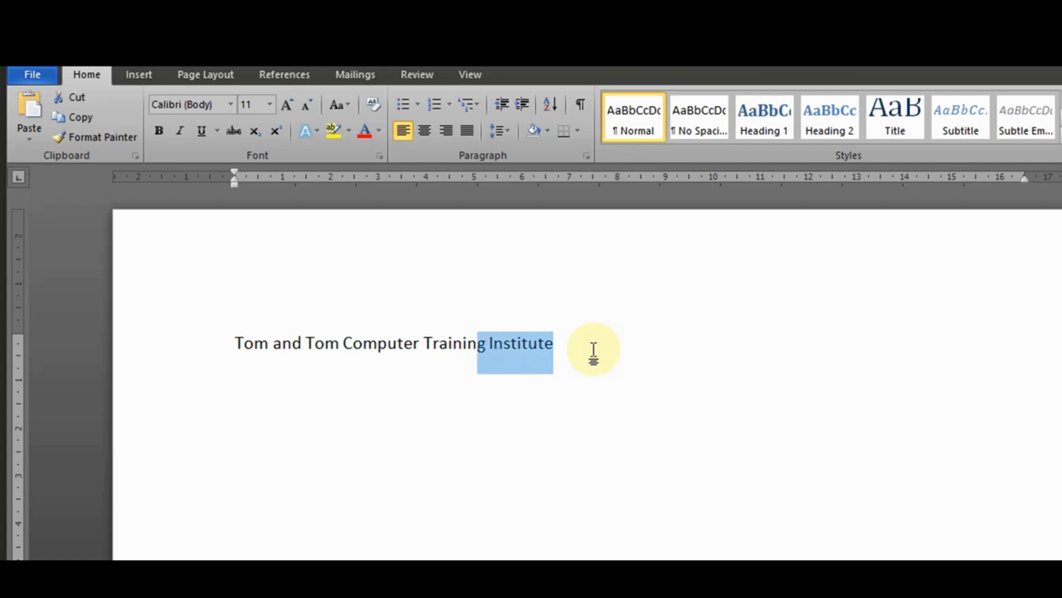
{"action": "key", "text": "shift+Left"}
{"action": "key", "text": "shift+Left"}
{"action": "key", "text": "shift+Left"}
{"action": "key", "text": "shift+Left"}
{"action": "key", "text": "shift+Left"}
{"action": "key", "text": "shift+Left"}
{"action": "key", "text": "shift+Left"}
{"action": "key", "text": "shift+Left"}
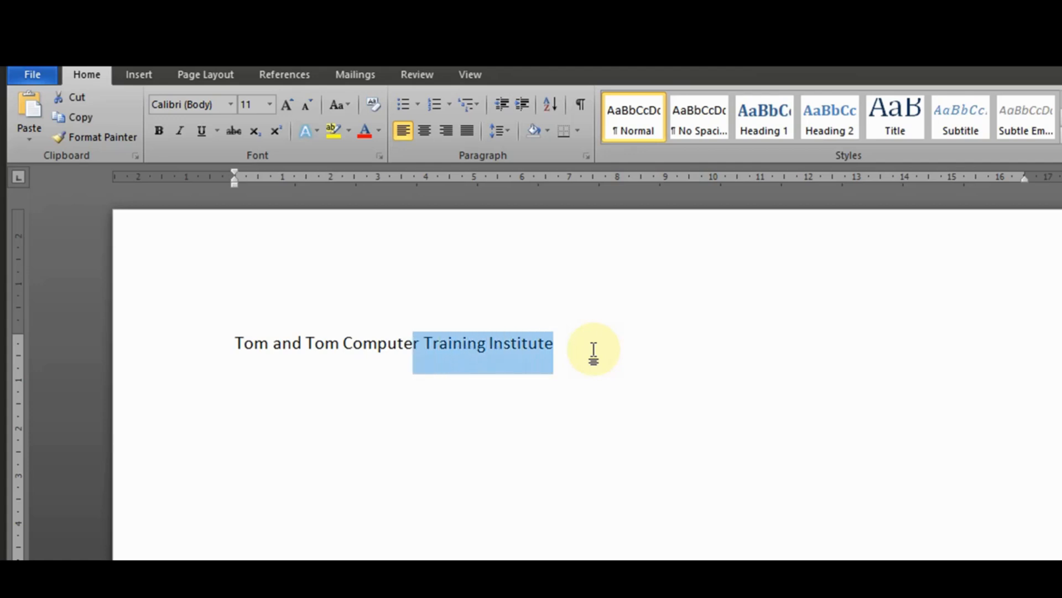
{"action": "key", "text": "shift+Left"}
{"action": "key", "text": "shift+Left"}
{"action": "key", "text": "shift+Left"}
{"action": "key", "text": "shift+Left"}
{"action": "key", "text": "shift+Left"}
{"action": "key", "text": "shift+Left"}
{"action": "key", "text": "shift+Left"}
{"action": "key", "text": "shift+Left"}
{"action": "key", "text": "shift+Left"}
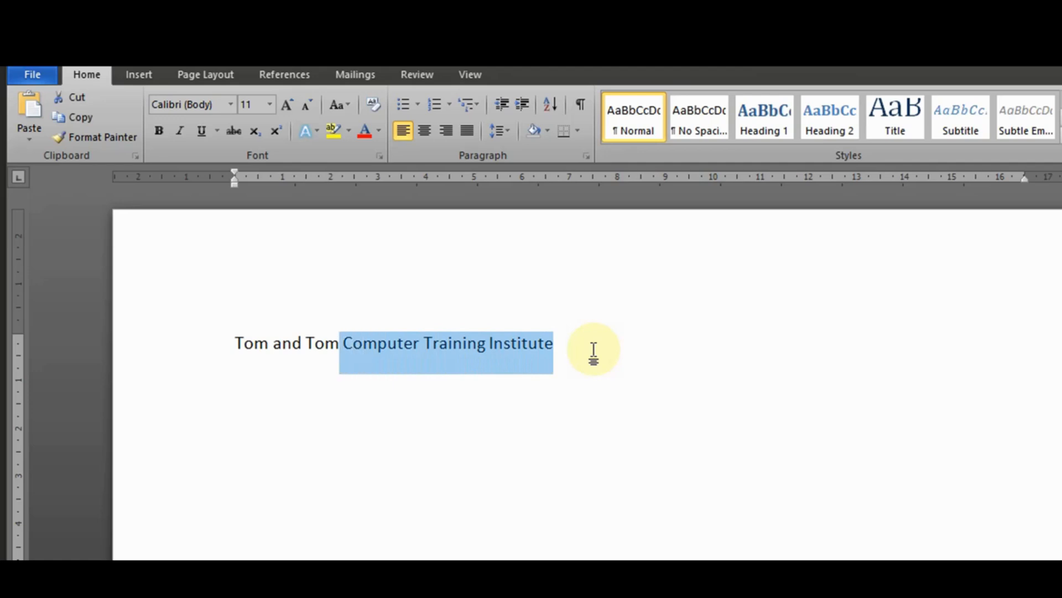
{"action": "key", "text": "shift+Left"}
{"action": "key", "text": "shift+Left"}
{"action": "key", "text": "shift+Left"}
{"action": "key", "text": "shift+Left"}
{"action": "key", "text": "shift+Left"}
{"action": "key", "text": "shift+Left"}
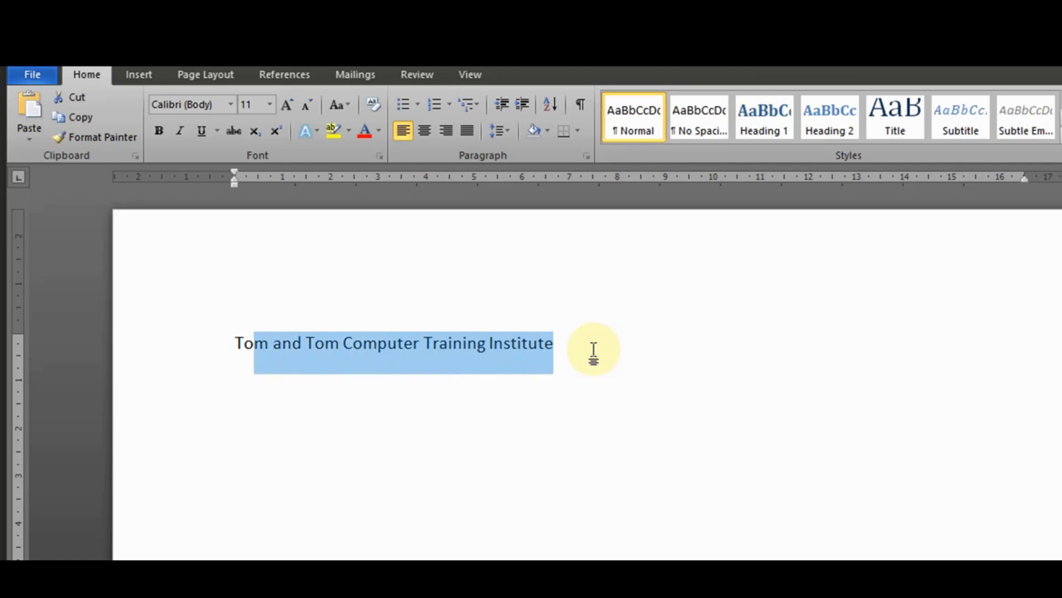
{"action": "key", "text": "Right"}
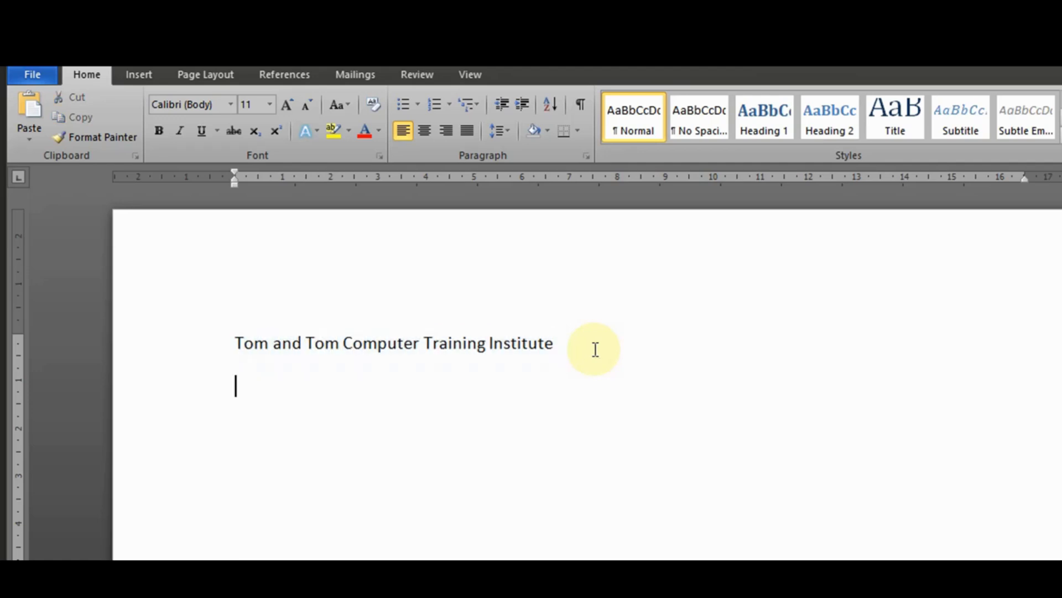
{"action": "key", "text": "Left"}
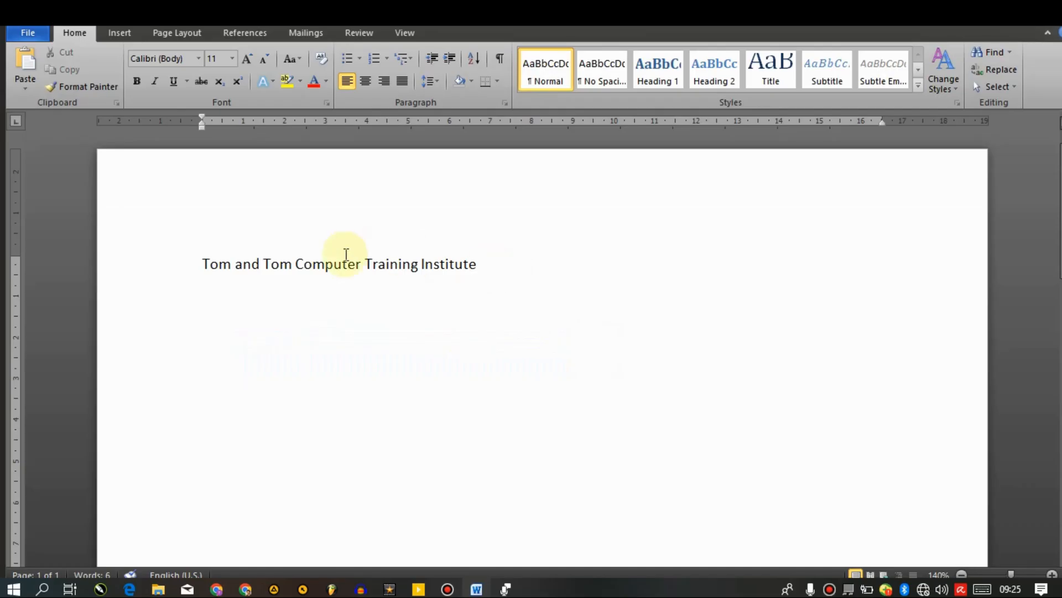
Step: Select the first word from the start of the line, extend the selection to the line's end, and deselect it
{"action": "left_click", "coordinate": [201, 264]}
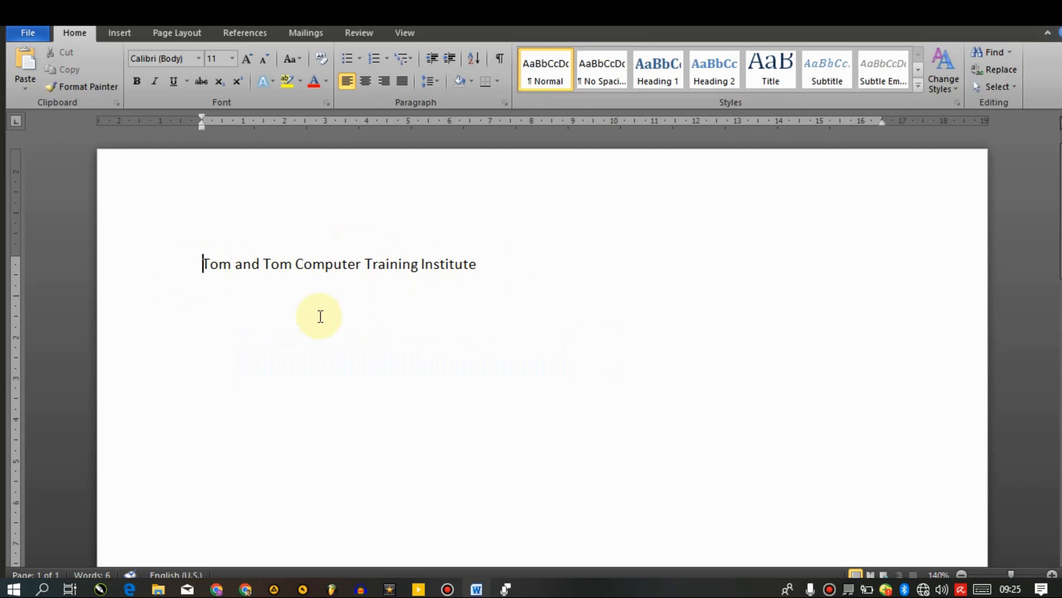
{"action": "key", "text": "ctrl+shift+Right"}
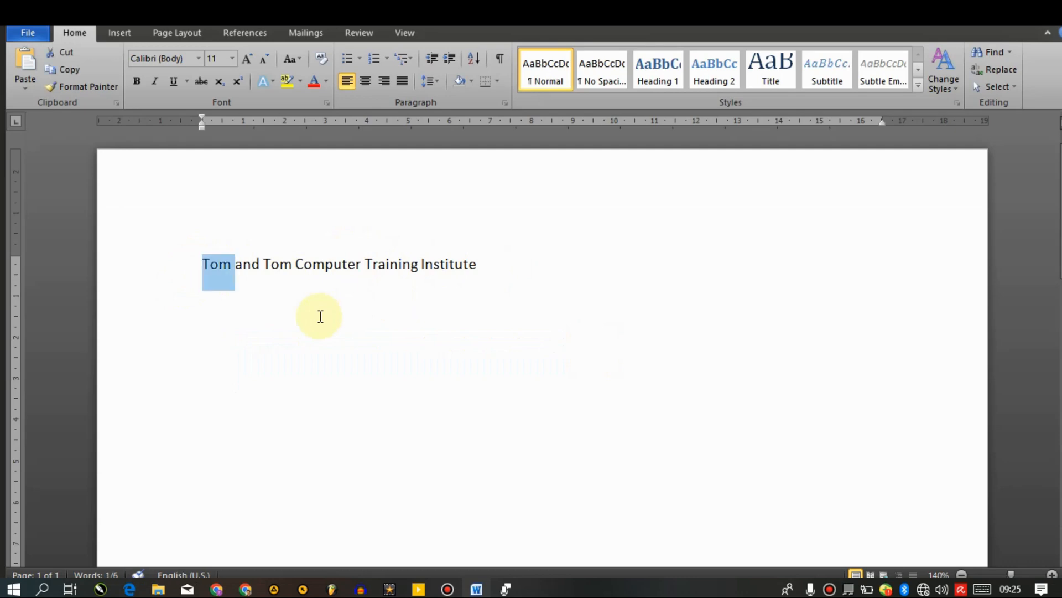
{"action": "key", "text": "shift+End"}
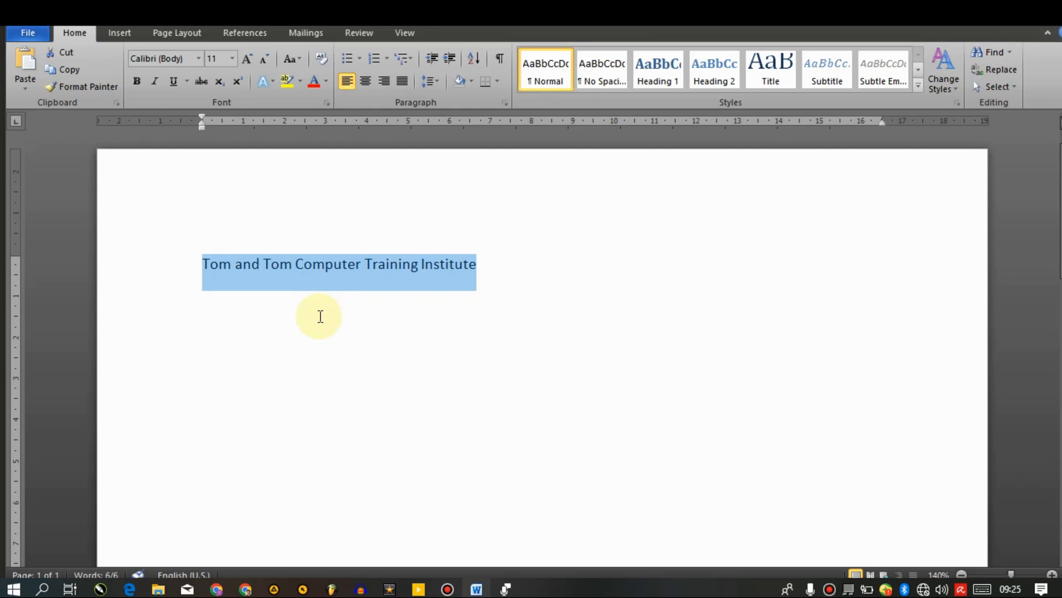
{"action": "key", "text": "Left"}
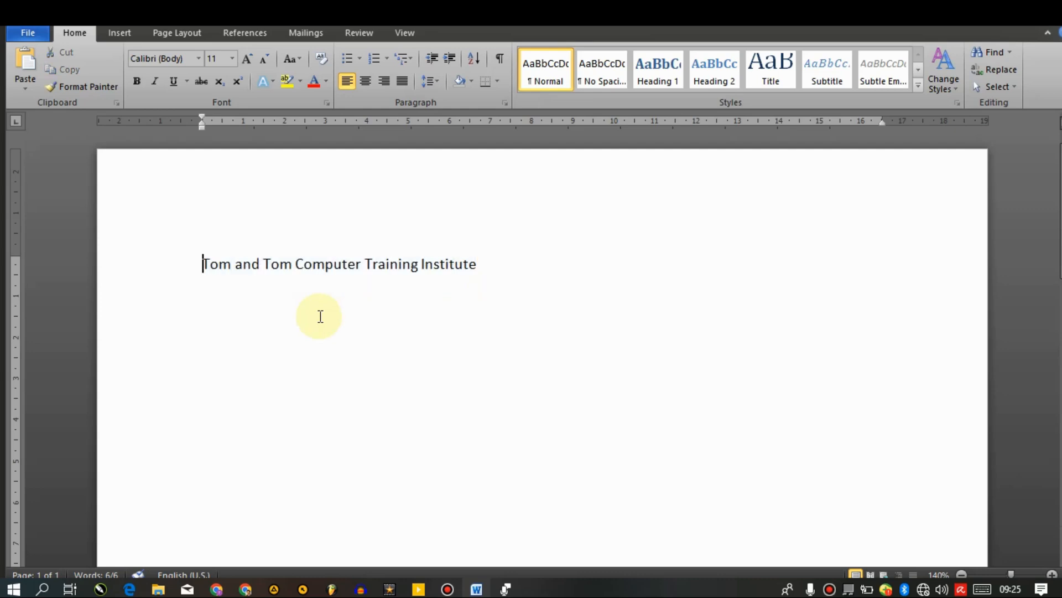
Step: Move the insertion point character by character along the line without selecting any text
{"action": "key", "text": "Right"}
{"action": "key", "text": "Right"}
{"action": "key", "text": "Right"}
{"action": "key", "text": "Right"}
{"action": "key", "text": "Right"}
{"action": "key", "text": "Right"}
{"action": "key", "text": "Right"}
{"action": "key", "text": "Right"}
{"action": "key", "text": "Right"}
{"action": "key", "text": "Right"}
{"action": "key", "text": "Right"}
{"action": "key", "text": "Right"}
{"action": "key", "text": "Right"}
{"action": "key", "text": "Right"}
{"action": "key", "text": "Right"}
{"action": "key", "text": "Right"}
{"action": "key", "text": "Right"}
{"action": "key", "text": "Right"}
{"action": "key", "text": "Right"}
{"action": "key", "text": "Right"}
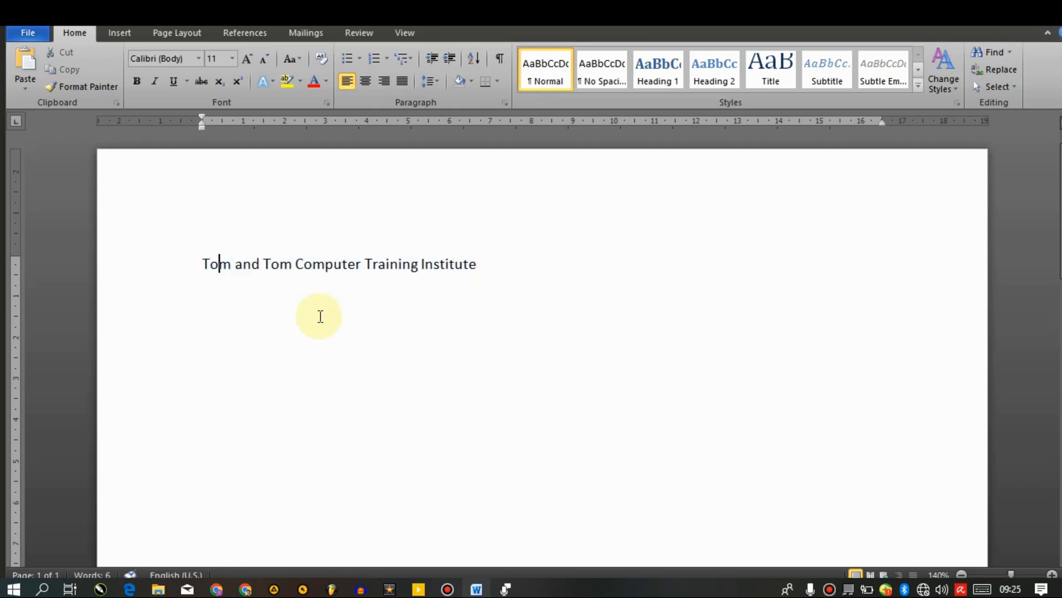
{"action": "key", "text": "Right"}
{"action": "key", "text": "Right"}
{"action": "key", "text": "Right"}
{"action": "key", "text": "Right"}
{"action": "key", "text": "Right"}
{"action": "key", "text": "Right"}
{"action": "key", "text": "Right"}
{"action": "key", "text": "Right"}
{"action": "key", "text": "Right"}
Step: Select the entire line word by word starting from its first word, and clear the selection
{"action": "left_click", "coordinate": [202, 263]}
{"action": "left_click", "coordinate": [465, 323]}
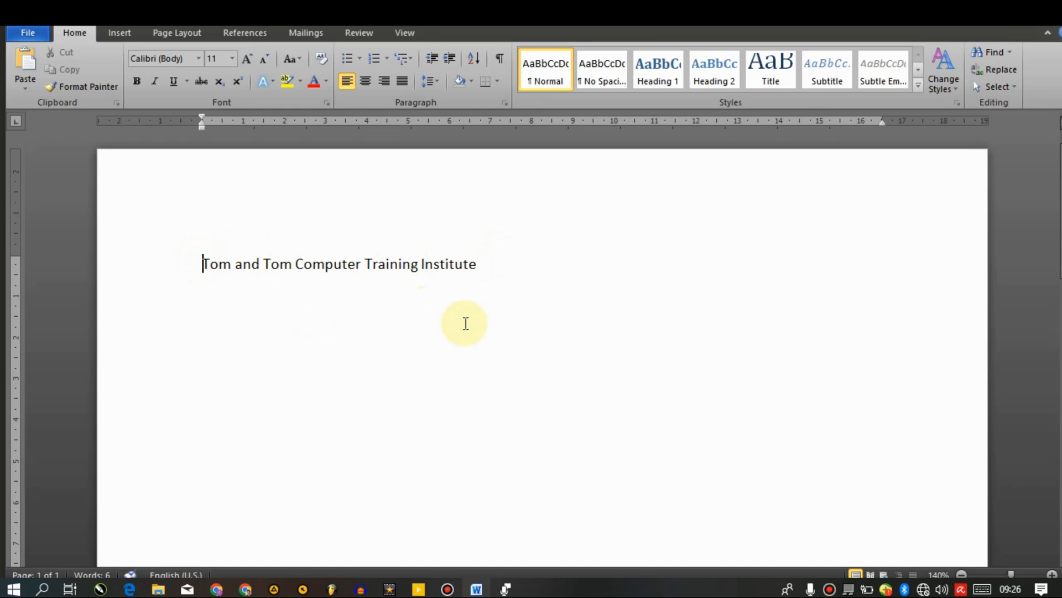
{"action": "key", "text": "ctrl+shift+Right"}
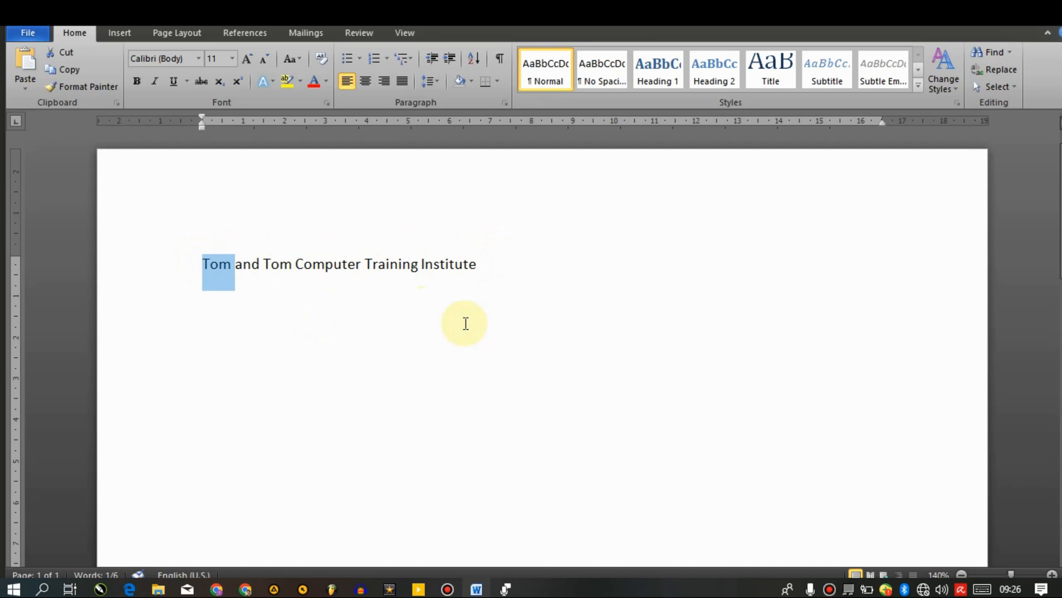
{"action": "key", "text": "ctrl+shift+Right"}
{"action": "key", "text": "ctrl+shift+Right"}
{"action": "key", "text": "ctrl+shift+Right"}
{"action": "key", "text": "ctrl+shift+Right"}
{"action": "key", "text": "ctrl+shift+Right"}
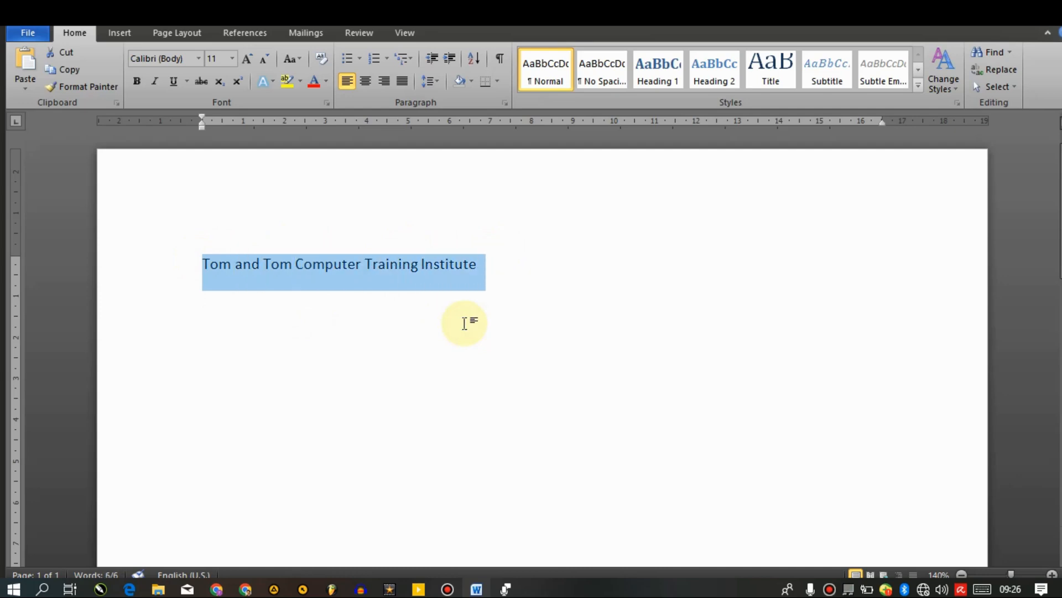
{"action": "key", "text": "shift+Left"}
{"action": "key", "text": "Left"}
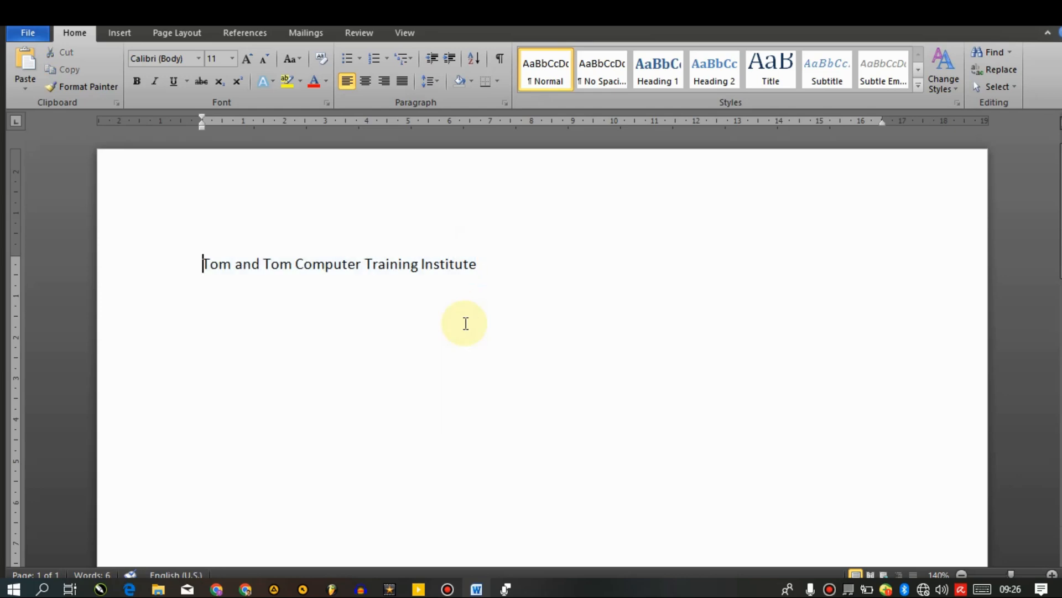
Step: Select "Tom and Tom" character by character from the start of the line, and clear the selection
{"action": "key", "text": "shift+Right"}
{"action": "key", "text": "shift+Right"}
{"action": "key", "text": "shift+Right"}
{"action": "key", "text": "shift+Right"}
{"action": "key", "text": "shift+Right"}
{"action": "key", "text": "shift+Right"}
{"action": "key", "text": "shift+Right"}
{"action": "key", "text": "shift+Right"}
{"action": "key", "text": "shift+Right"}
{"action": "key", "text": "shift+Right"}
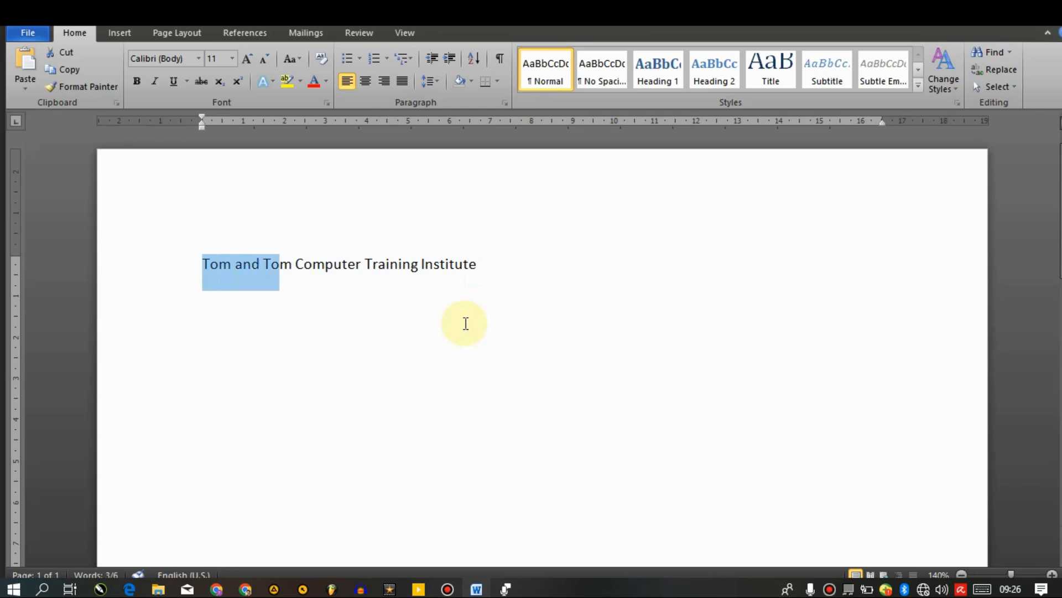
{"action": "key", "text": "shift+Right"}
{"action": "key", "text": "shift+Right"}
{"action": "key", "text": "Left"}
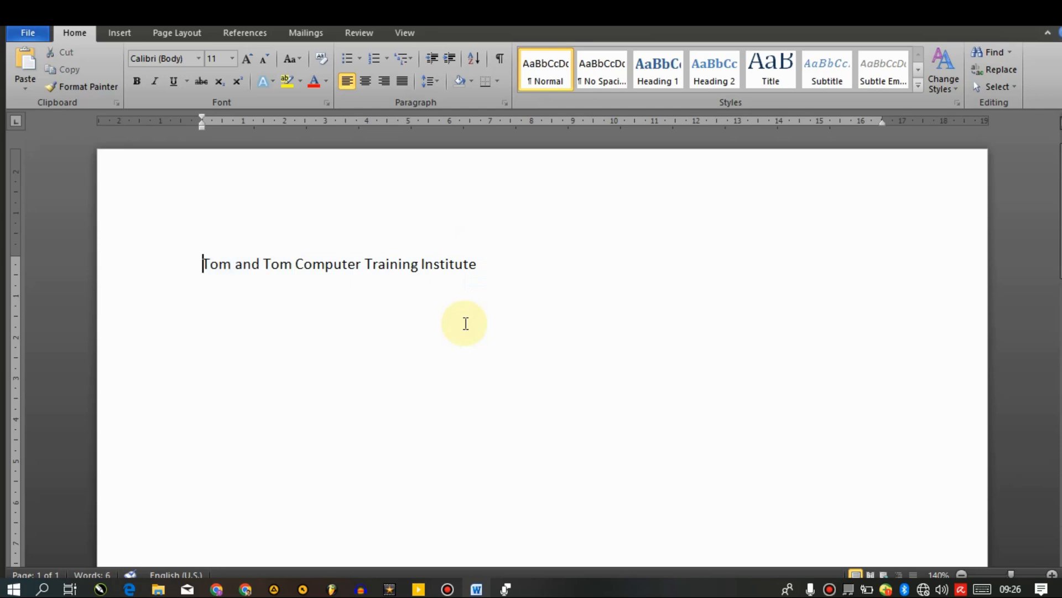
Step: Select the opening words of the line word by word and the whole document's text, clearing each selection
{"action": "key", "text": "ctrl+shift+Right"}
{"action": "key", "text": "ctrl+shift+Right"}
{"action": "key", "text": "ctrl+shift+Right"}
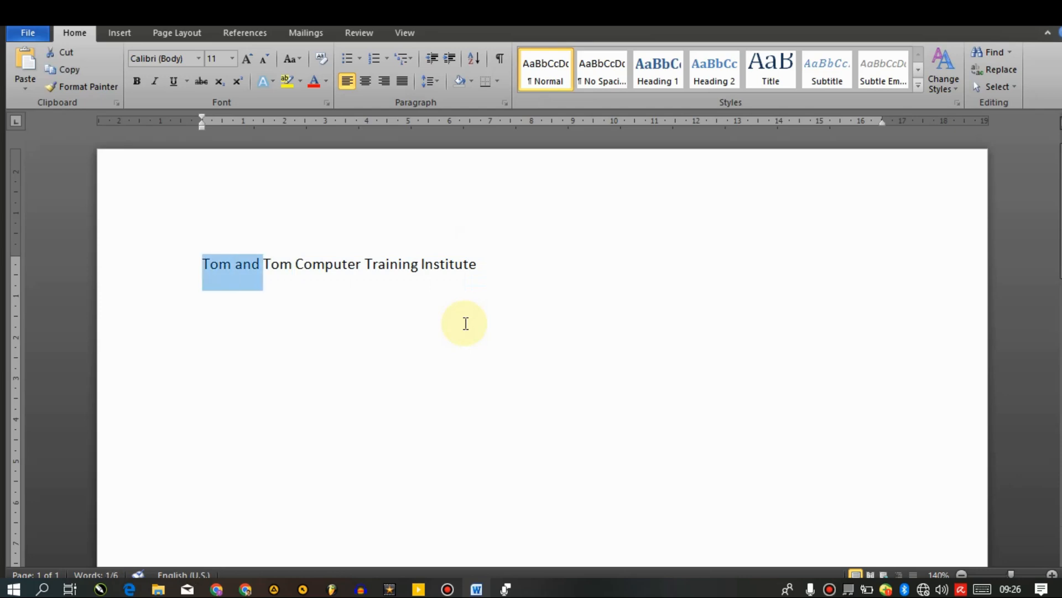
{"action": "key", "text": "Left"}
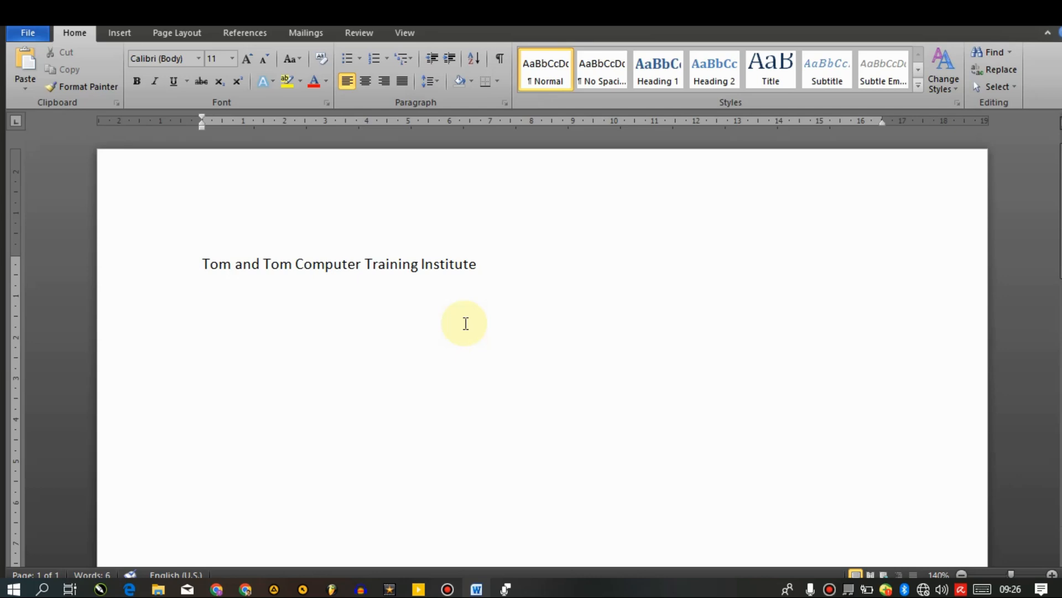
{"action": "key", "text": "ctrl+a"}
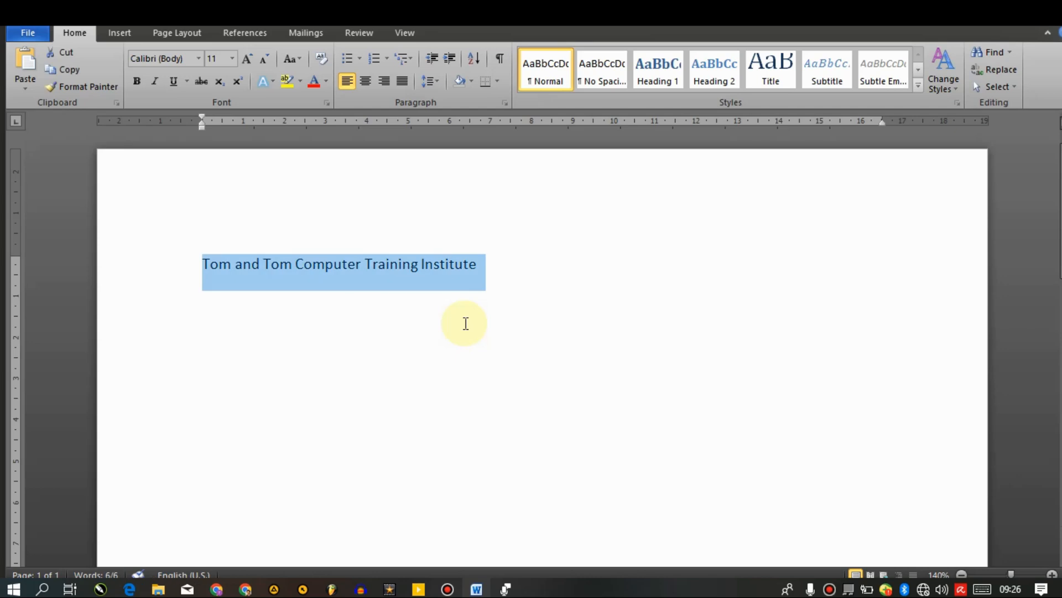
{"action": "key", "text": "Home"}
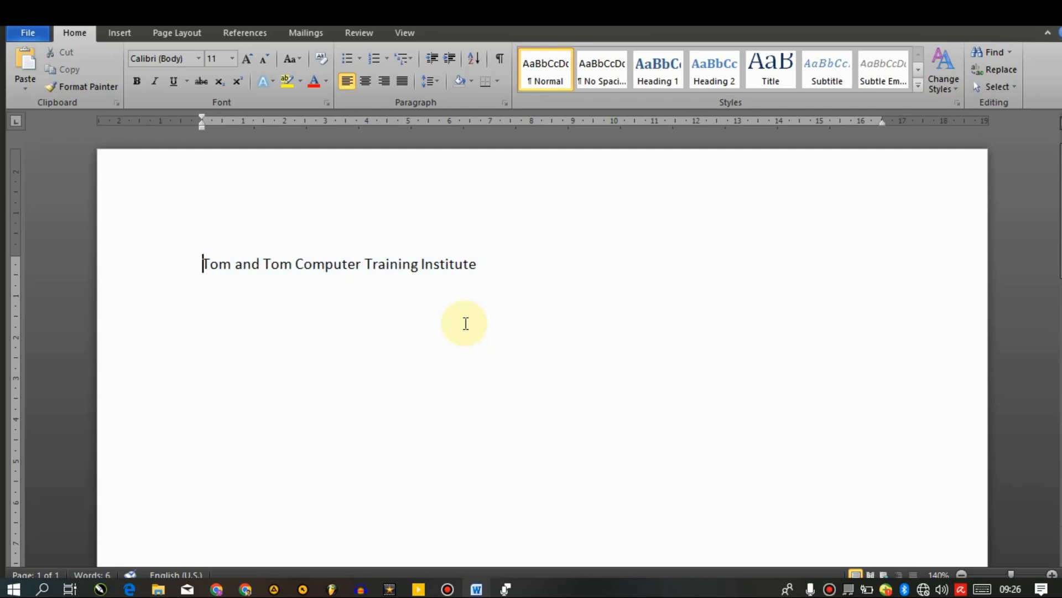
Step: Set the font size of the whole "Tom and Tom Computer Training Institute" line to 18
{"action": "key", "text": "shift+End"}
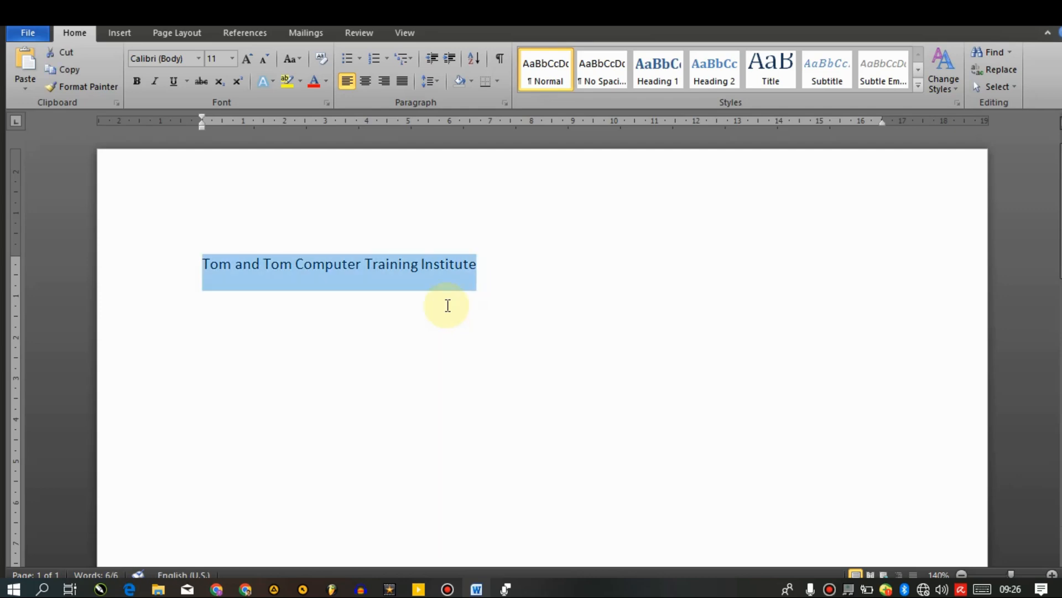
{"action": "left_click", "coordinate": [232, 58]}
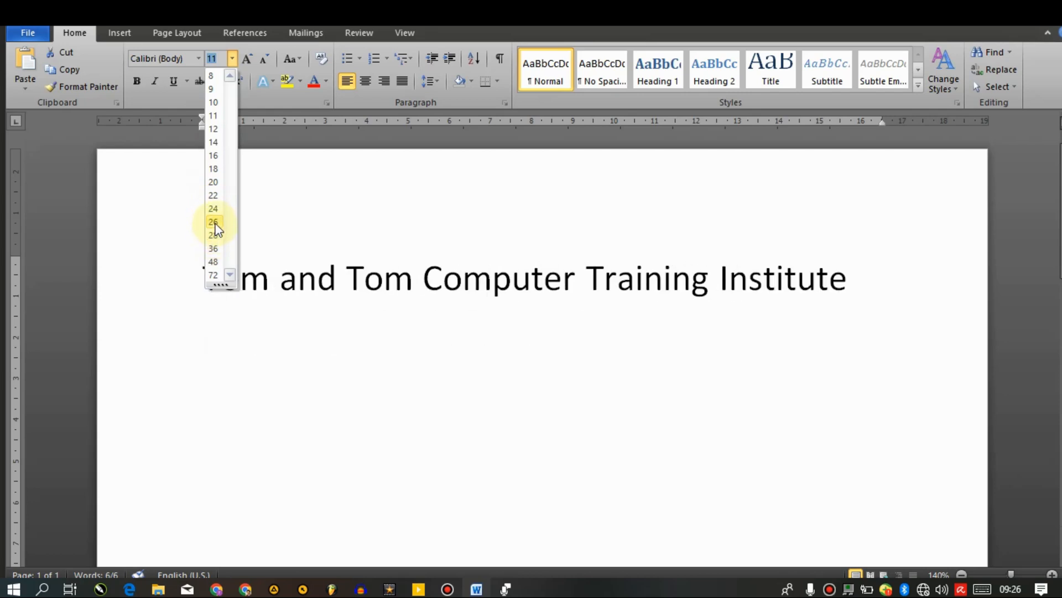
{"action": "left_click", "coordinate": [214, 173]}
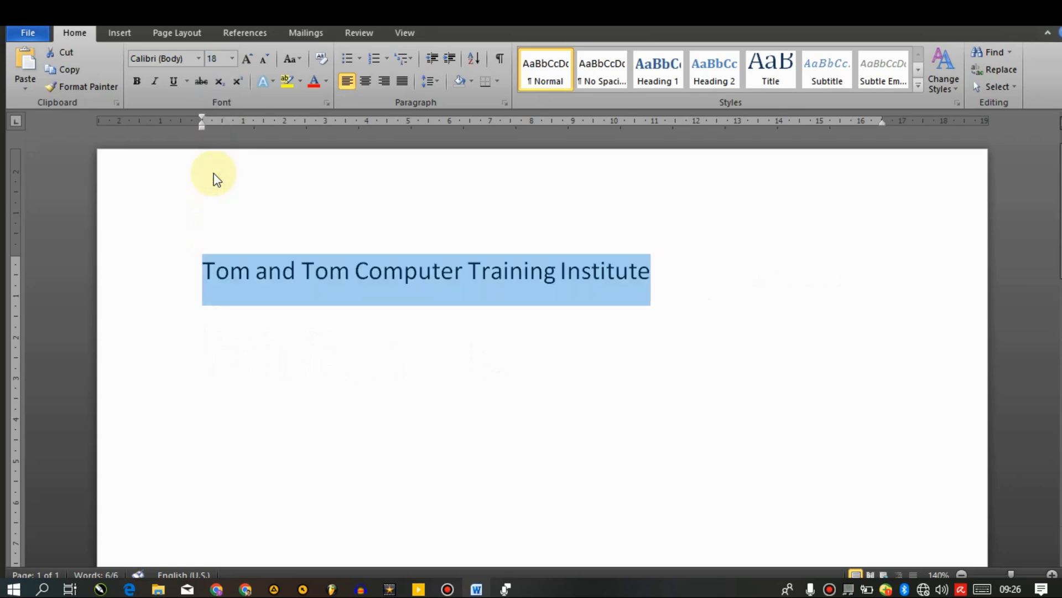
Step: Reapply font size 18 to the selected line of text and place the cursor on the empty line below it
{"action": "left_click", "coordinate": [232, 58]}
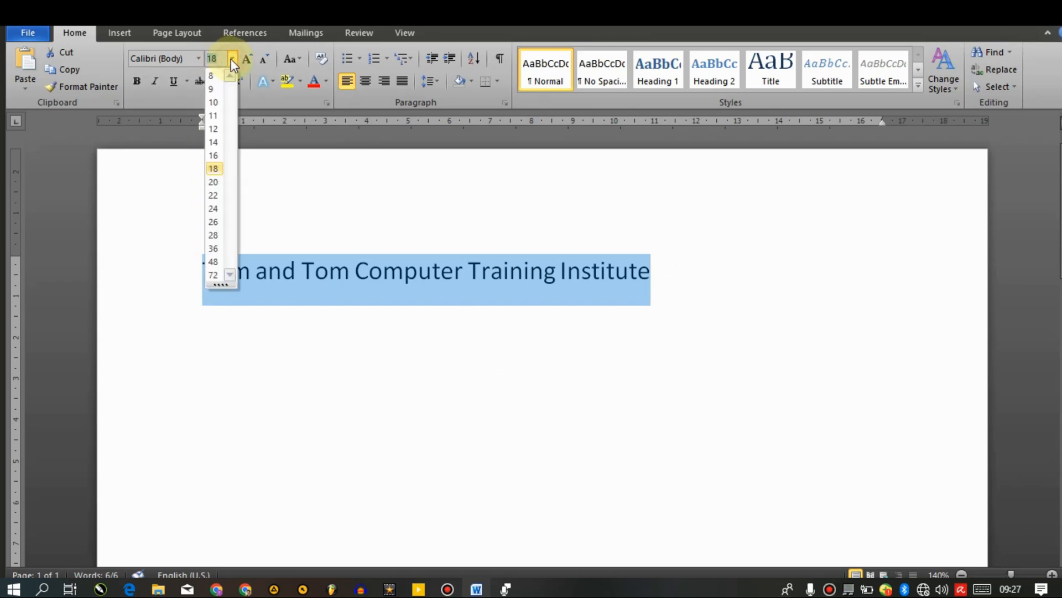
{"action": "left_click", "coordinate": [220, 170]}
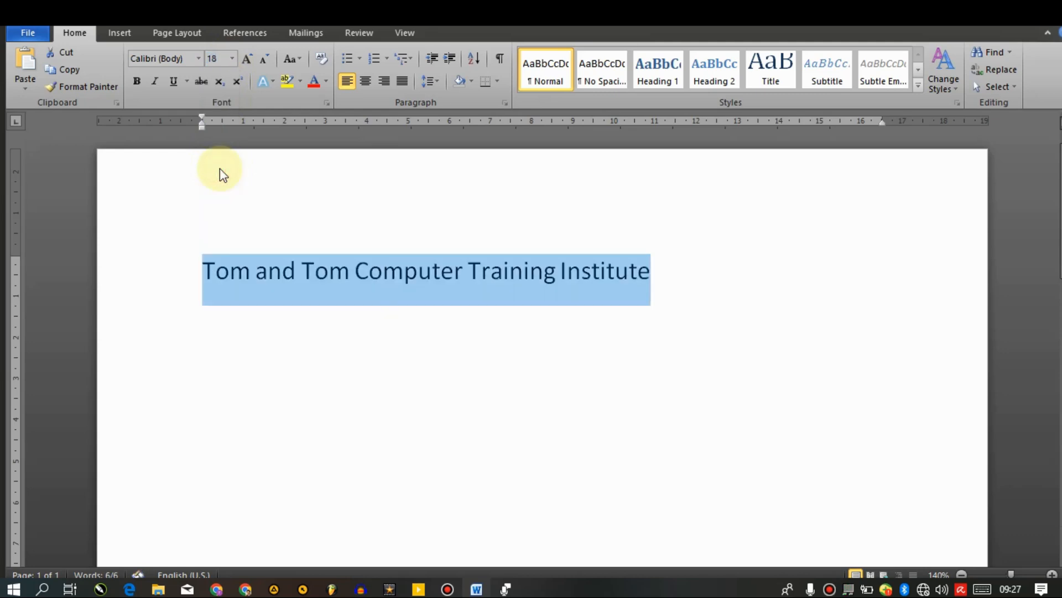
{"action": "left_click", "coordinate": [377, 397]}
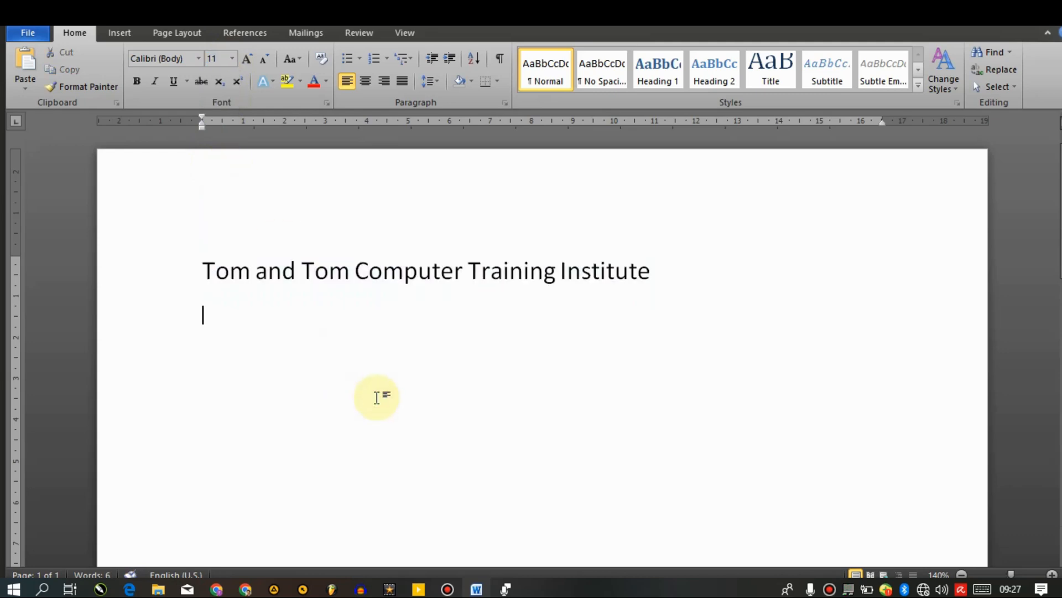
Step: Enter a closing curly brace on the empty line below the text, enlarge it point by point to font size 91, and reselect it
{"action": "type", "text": "}"}
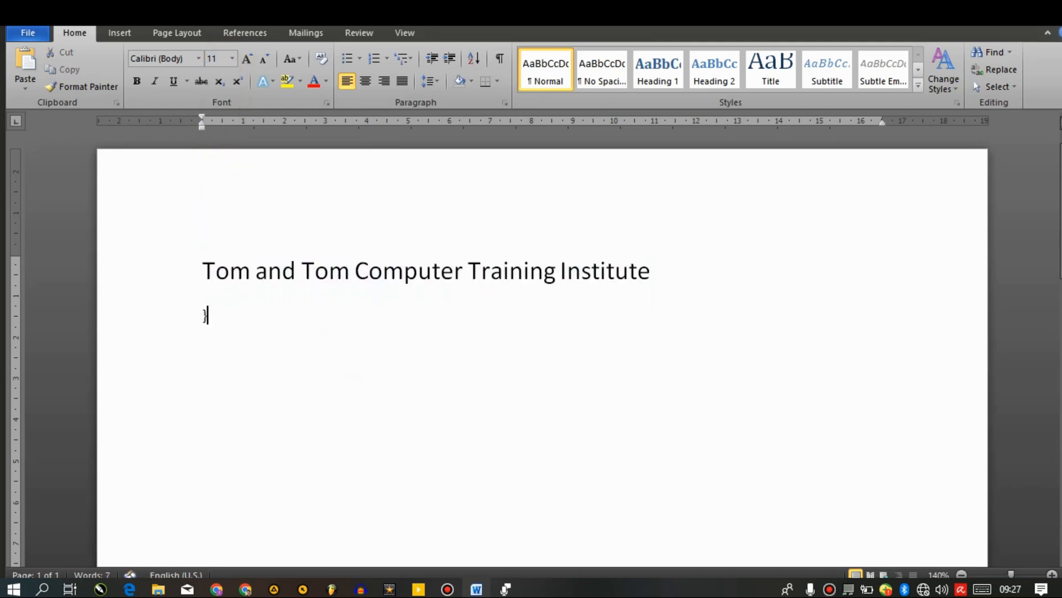
{"action": "key", "text": "shift+Left"}
{"action": "key", "text": "ctrl+bracketright"}
{"action": "key", "text": "ctrl+bracketright"}
{"action": "key", "text": "ctrl+bracketright"}
{"action": "key", "text": "ctrl+bracketright"}
{"action": "key", "text": "ctrl+bracketright"}
{"action": "key", "text": "ctrl+bracketright"}
{"action": "key", "text": "ctrl+bracketright"}
{"action": "key", "text": "ctrl+bracketright"}
{"action": "key", "text": "ctrl+bracketright"}
{"action": "key", "text": "ctrl+bracketright"}
{"action": "key", "text": "ctrl+bracketright"}
{"action": "key", "text": "ctrl+bracketright"}
{"action": "key", "text": "ctrl+bracketright"}
{"action": "key", "text": "ctrl+bracketright"}
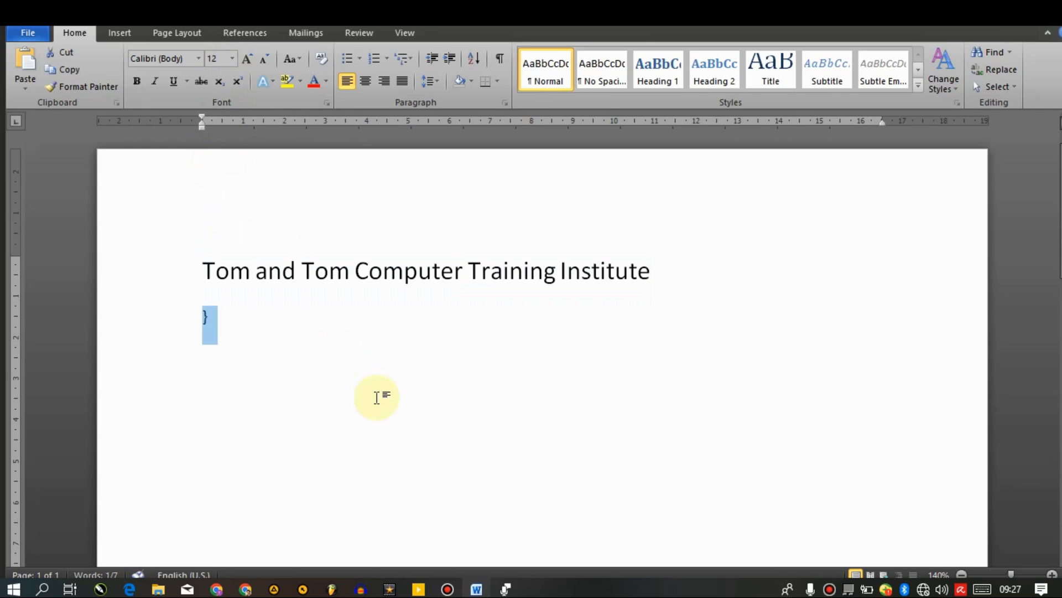
{"action": "key", "text": "ctrl+bracketright"}
{"action": "key", "text": "ctrl+bracketright"}
{"action": "key", "text": "ctrl+bracketright"}
{"action": "key", "text": "ctrl+bracketright"}
{"action": "key", "text": "ctrl+bracketright"}
{"action": "key", "text": "ctrl+bracketright"}
{"action": "key", "text": "ctrl+bracketright"}
{"action": "key", "text": "ctrl+bracketright"}
{"action": "key", "text": "ctrl+bracketright"}
{"action": "key", "text": "ctrl+bracketright"}
{"action": "key", "text": "ctrl+bracketright"}
{"action": "key", "text": "ctrl+bracketright"}
{"action": "key", "text": "ctrl+bracketright"}
{"action": "key", "text": "ctrl+bracketright"}
{"action": "key", "text": "ctrl+bracketright"}
{"action": "key", "text": "ctrl+bracketright"}
{"action": "key", "text": "ctrl+bracketright"}
{"action": "key", "text": "ctrl+bracketright"}
{"action": "key", "text": "ctrl+bracketright"}
{"action": "key", "text": "ctrl+bracketright"}
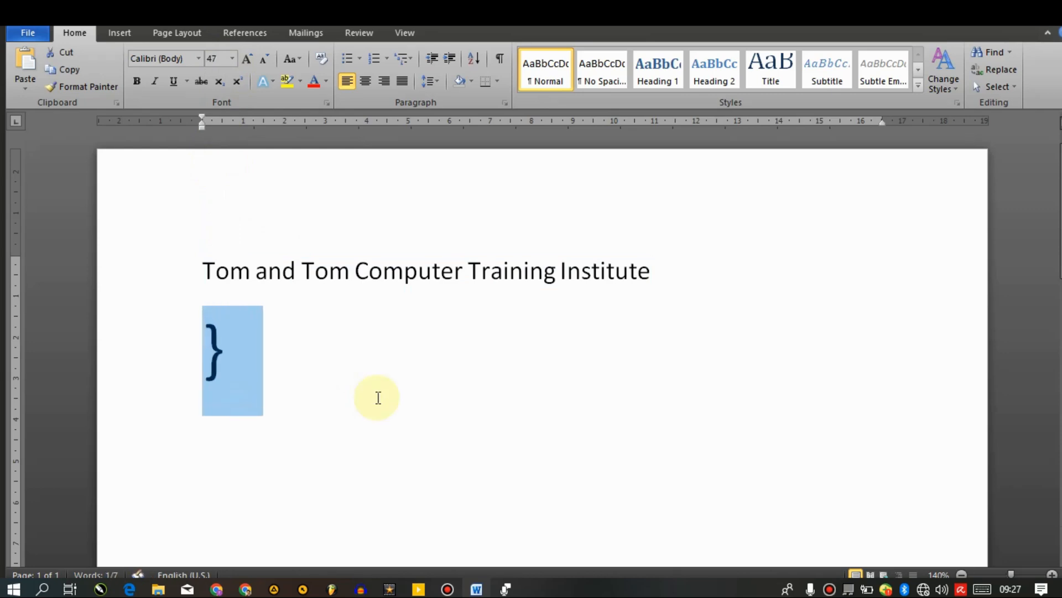
{"action": "key", "text": "ctrl+bracketright"}
{"action": "key", "text": "ctrl+bracketright"}
{"action": "key", "text": "ctrl+bracketright"}
{"action": "key", "text": "ctrl+bracketright"}
{"action": "key", "text": "ctrl+bracketright"}
{"action": "key", "text": "ctrl+bracketright"}
{"action": "key", "text": "ctrl+bracketright"}
{"action": "key", "text": "ctrl+bracketright"}
{"action": "key", "text": "ctrl+bracketright"}
{"action": "key", "text": "ctrl+bracketright"}
{"action": "key", "text": "ctrl+bracketright"}
{"action": "key", "text": "ctrl+bracketright"}
{"action": "key", "text": "ctrl+bracketright"}
{"action": "key", "text": "ctrl+bracketright"}
{"action": "key", "text": "ctrl+bracketright"}
{"action": "key", "text": "ctrl+bracketright"}
{"action": "key", "text": "ctrl+bracketright"}
{"action": "key", "text": "ctrl+bracketright"}
{"action": "key", "text": "ctrl+bracketright"}
{"action": "key", "text": "ctrl+bracketright"}
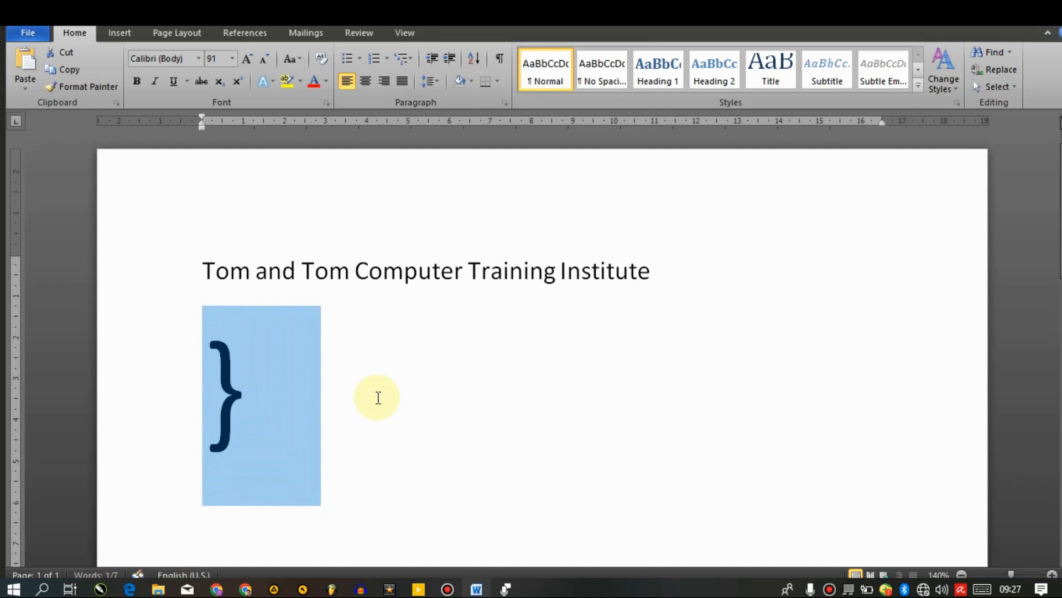
{"action": "key", "text": "Left"}
{"action": "key", "text": "shift+Right"}
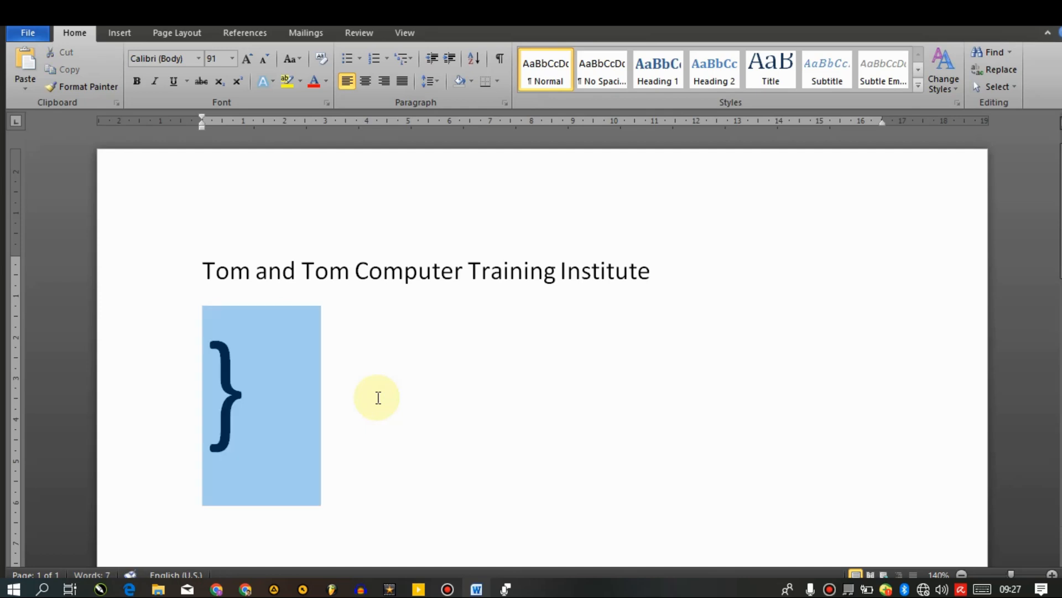
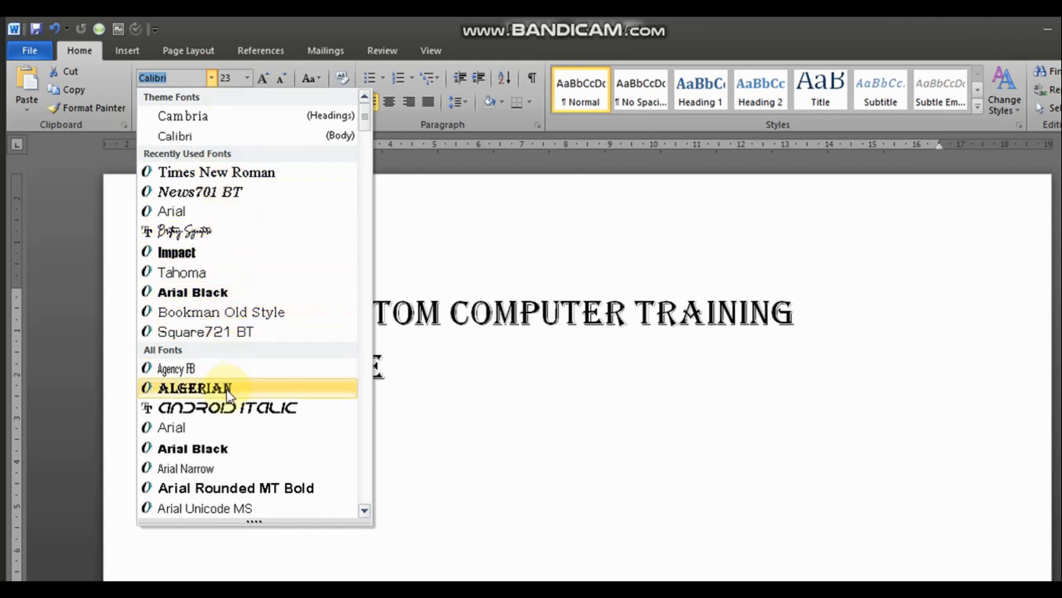
Step: Preview the available fonts on the line of text one by one, from Android Italic down past Bahnschrift Condensed to Broadway and beyond
{"action": "key", "text": "Down"}
{"action": "key", "text": "Down"}
{"action": "key", "text": "Down"}
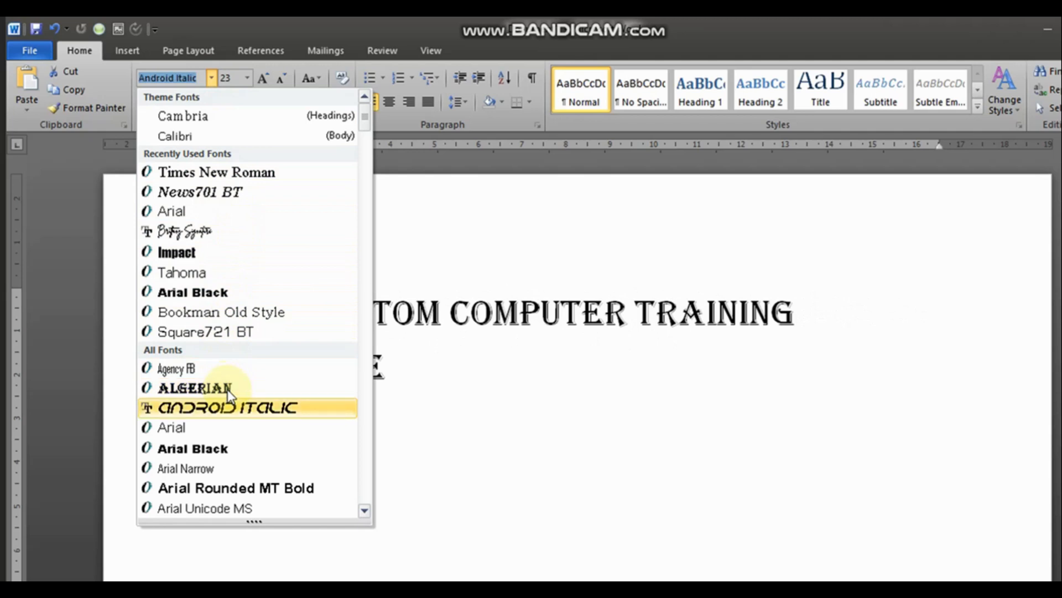
{"action": "key", "text": "Down"}
{"action": "key", "text": "Down"}
{"action": "key", "text": "Down"}
{"action": "key", "text": "Down"}
{"action": "key", "text": "Down"}
{"action": "key", "text": "Down"}
{"action": "key", "text": "Down"}
{"action": "key", "text": "Down"}
{"action": "key", "text": "Down"}
{"action": "key", "text": "Down"}
{"action": "key", "text": "Down"}
{"action": "key", "text": "Down"}
{"action": "key", "text": "Down"}
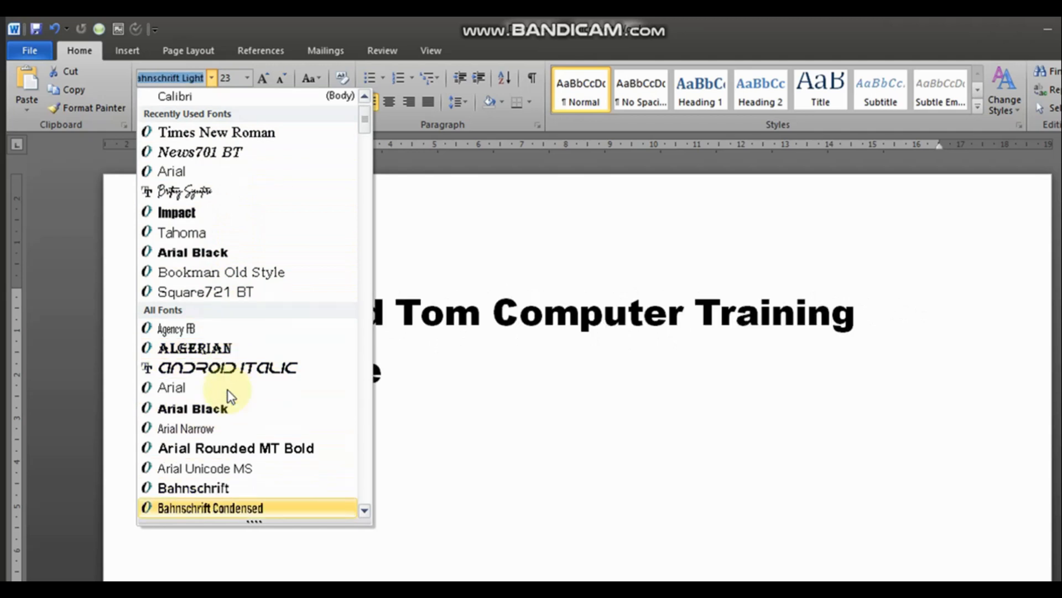
{"action": "key", "text": "Down"}
{"action": "key", "text": "Down"}
{"action": "key", "text": "Down"}
{"action": "key", "text": "Down"}
{"action": "key", "text": "Down"}
{"action": "key", "text": "Down"}
{"action": "key", "text": "Down"}
{"action": "key", "text": "Down"}
{"action": "key", "text": "Down"}
{"action": "key", "text": "Down"}
{"action": "key", "text": "Down"}
{"action": "key", "text": "Down"}
{"action": "key", "text": "Down"}
{"action": "key", "text": "Down"}
{"action": "key", "text": "Down"}
{"action": "key", "text": "Down"}
{"action": "key", "text": "Down"}
{"action": "key", "text": "Down"}
{"action": "key", "text": "Down"}
{"action": "key", "text": "Down"}
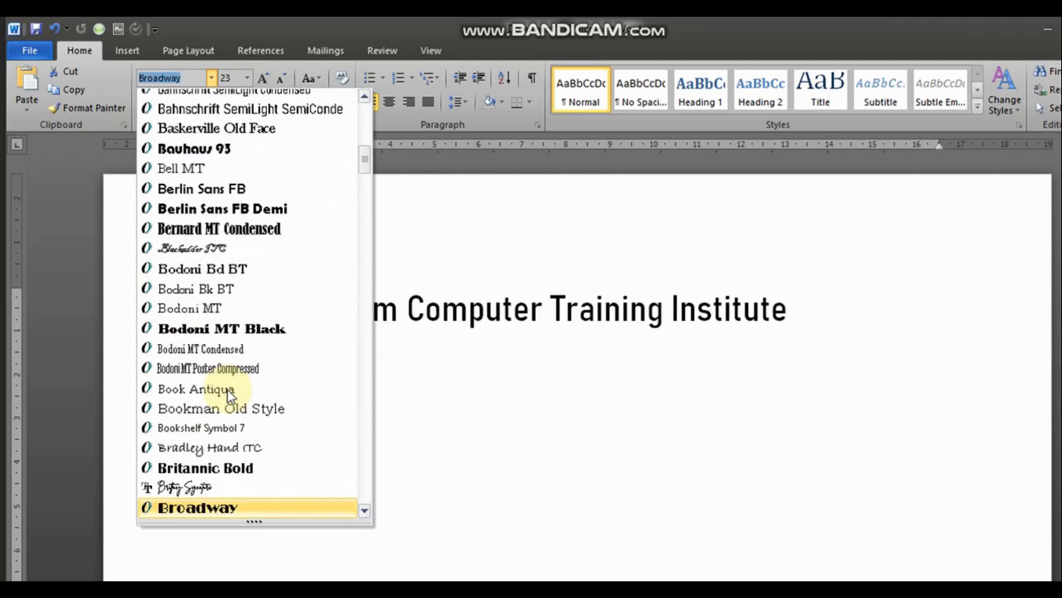
Step: Step back up through the fonts past Calibri to preview the line of text in Brittany Signature
{"action": "key", "text": "Up"}
{"action": "key", "text": "Up"}
{"action": "key", "text": "Up"}
{"action": "key", "text": "Up"}
{"action": "key", "text": "Up"}
{"action": "key", "text": "Up"}
{"action": "key", "text": "Up"}
{"action": "key", "text": "Up"}
{"action": "key", "text": "Up"}
{"action": "key", "text": "Up"}
{"action": "key", "text": "Up"}
{"action": "key", "text": "Up"}
{"action": "key", "text": "Up"}
{"action": "key", "text": "Up"}
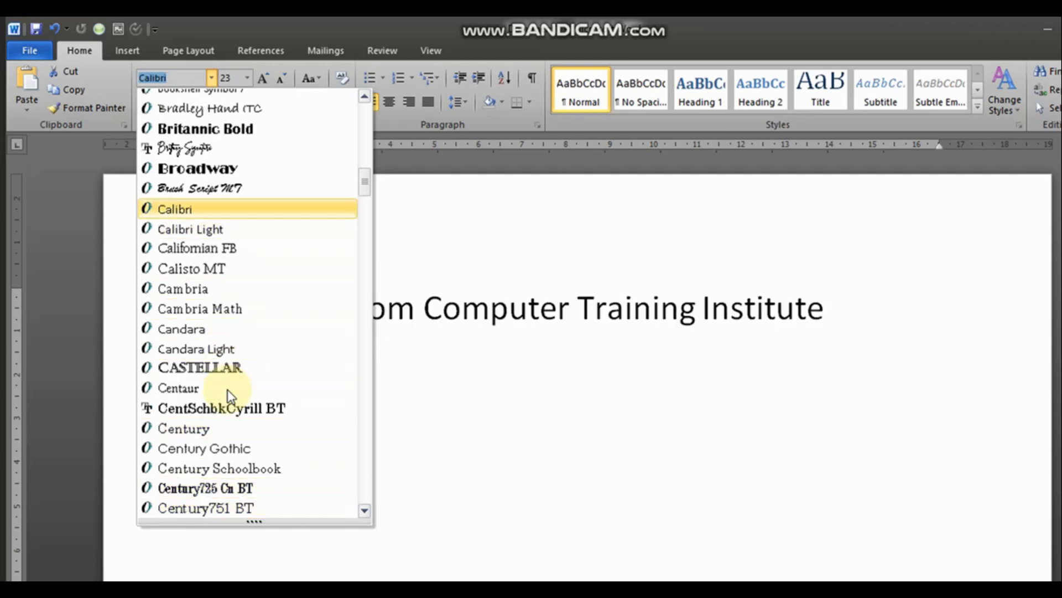
{"action": "key", "text": "Up"}
{"action": "key", "text": "Up"}
{"action": "key", "text": "Up"}
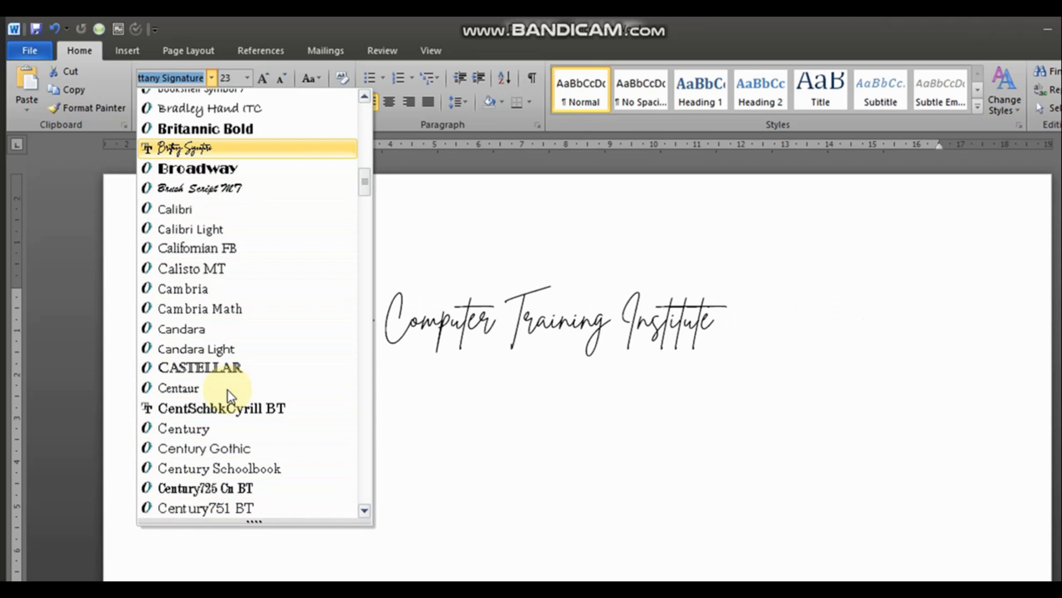
Step: Look through the full range of fonts from the theme fonts to Yu Gothic UI Semilight and return to the start
{"action": "left_click_drag", "start_coordinate": [366, 191], "coordinate": [368, 125]}
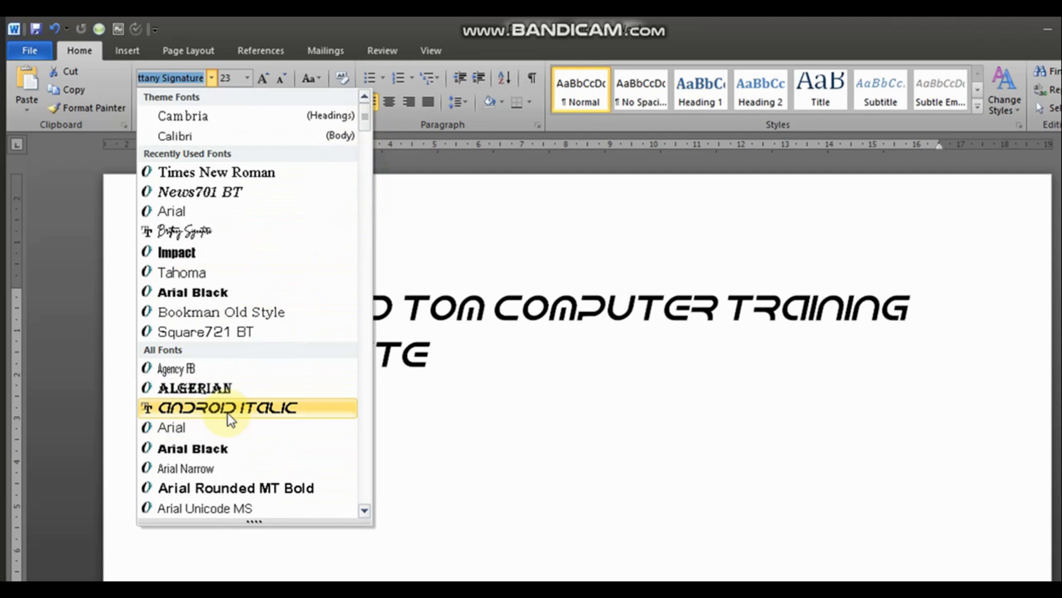
{"action": "left_click_drag", "start_coordinate": [367, 117], "coordinate": [379, 415]}
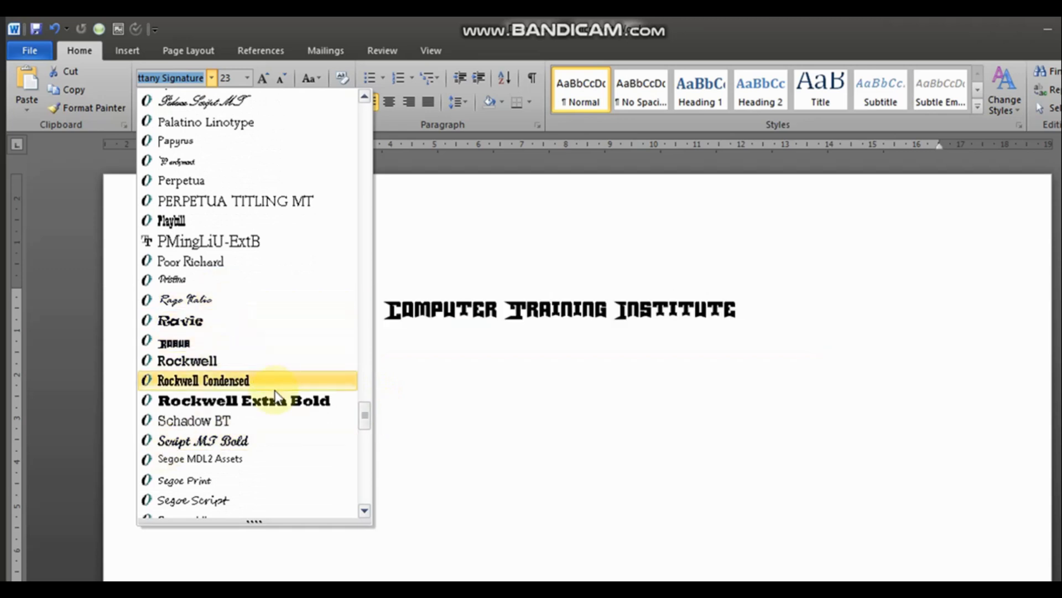
{"action": "left_click_drag", "start_coordinate": [365, 419], "coordinate": [365, 488]}
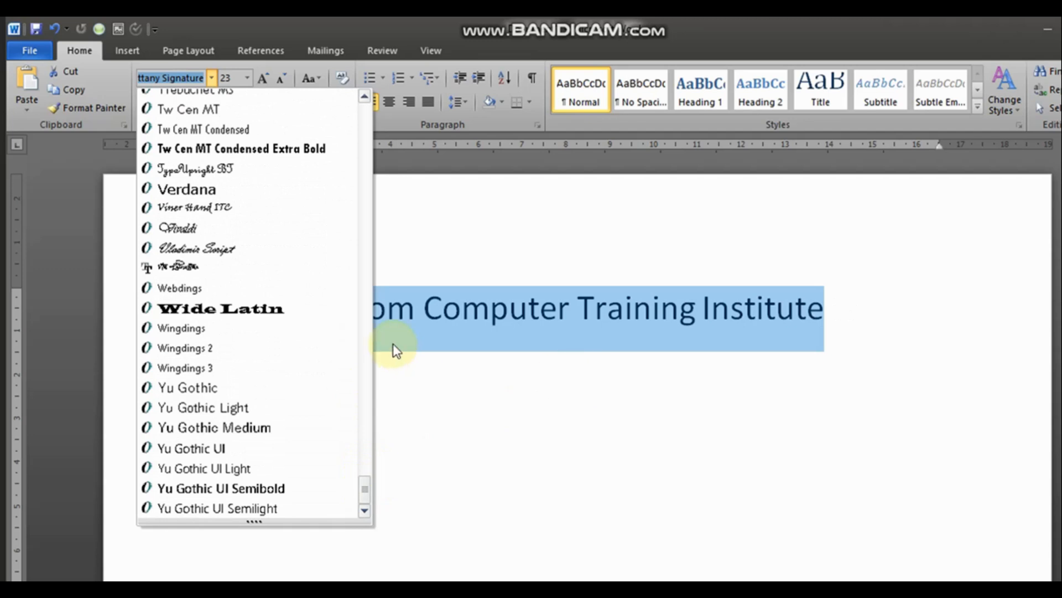
{"action": "left_click_drag", "start_coordinate": [368, 486], "coordinate": [361, 113]}
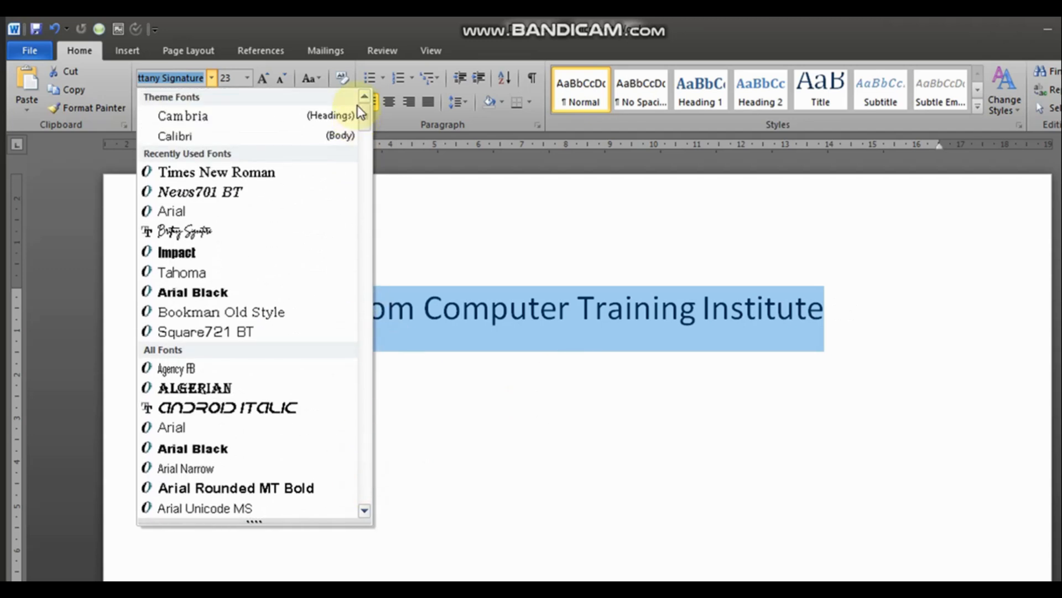
Step: Look up the Tahoma font by its first letters 'Tah' to preview it, and shorten the entry to 'Ta'
{"action": "type", "text": "Tah"}
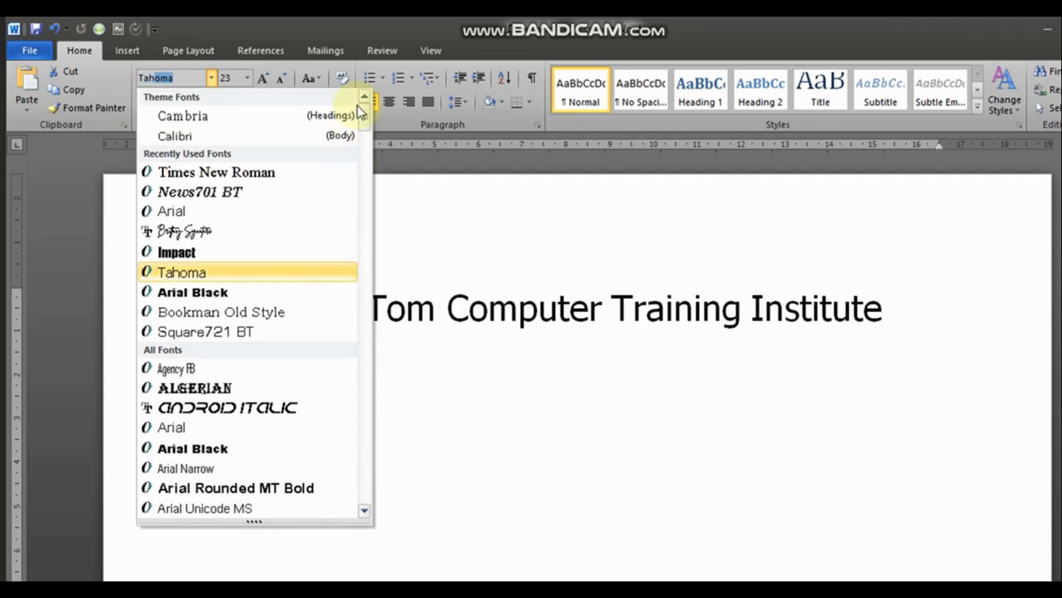
{"action": "key", "text": "BackSpace"}
{"action": "key", "text": "BackSpace"}
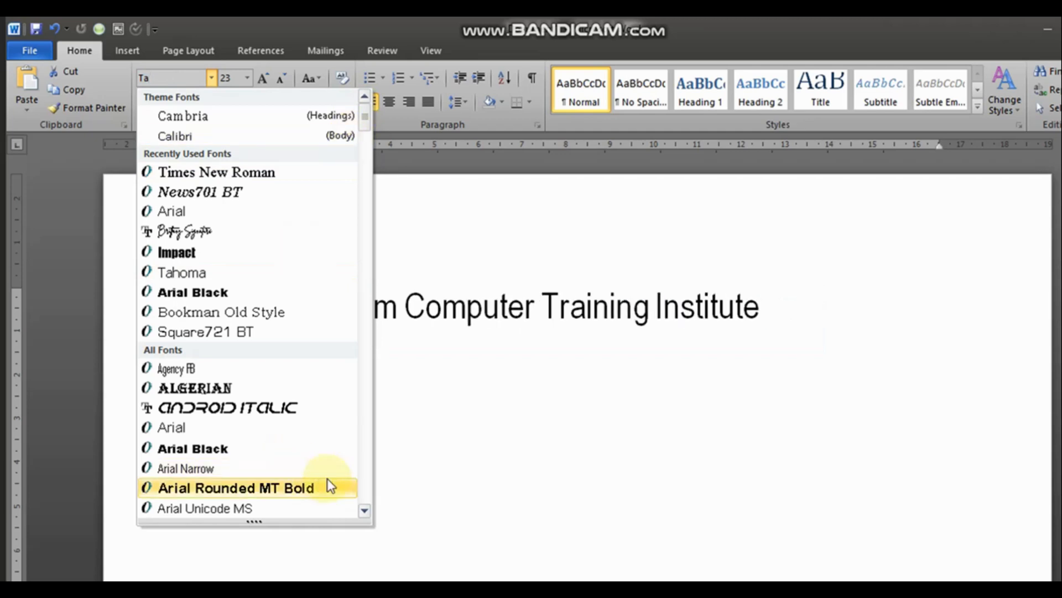
Step: Browse the available fonts downwards from the Arial family past Bodoni MT and Calibri Light to Eras Demi ITC
{"action": "left_click", "coordinate": [366, 511]}
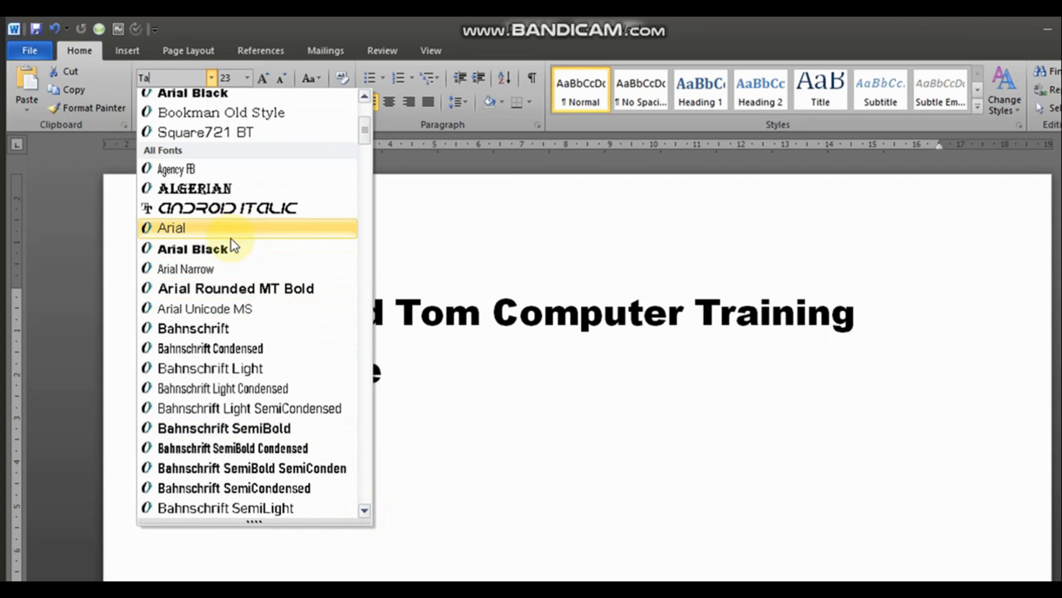
{"action": "key", "text": "Down"}
{"action": "key", "text": "Down"}
{"action": "key", "text": "Down"}
{"action": "key", "text": "Down"}
{"action": "key", "text": "Down"}
{"action": "key", "text": "Down"}
{"action": "key", "text": "Down"}
{"action": "key", "text": "Down"}
{"action": "key", "text": "Down"}
{"action": "key", "text": "Down"}
{"action": "key", "text": "Down"}
{"action": "key", "text": "Down"}
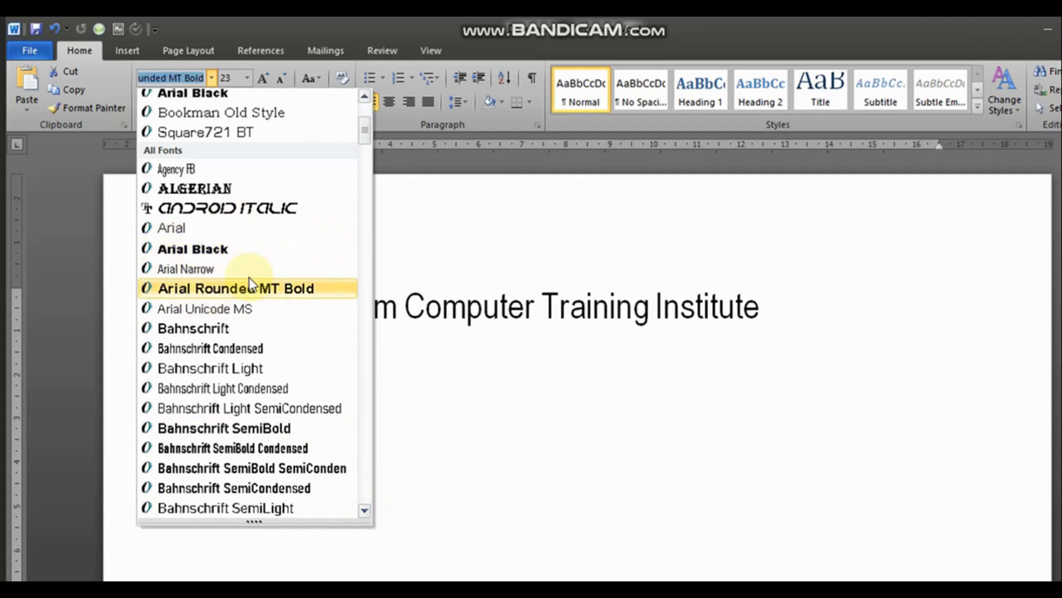
{"action": "key", "text": "Down"}
{"action": "key", "text": "Down"}
{"action": "key", "text": "Down"}
{"action": "key", "text": "Down"}
{"action": "key", "text": "Down"}
{"action": "key", "text": "Down"}
{"action": "key", "text": "Down"}
{"action": "key", "text": "Down"}
{"action": "key", "text": "Down"}
{"action": "key", "text": "Down"}
{"action": "key", "text": "Down"}
{"action": "key", "text": "Down"}
{"action": "key", "text": "Down"}
{"action": "key", "text": "Down"}
{"action": "key", "text": "Down"}
{"action": "key", "text": "Down"}
{"action": "key", "text": "Down"}
{"action": "key", "text": "Down"}
{"action": "key", "text": "Down"}
{"action": "key", "text": "Down"}
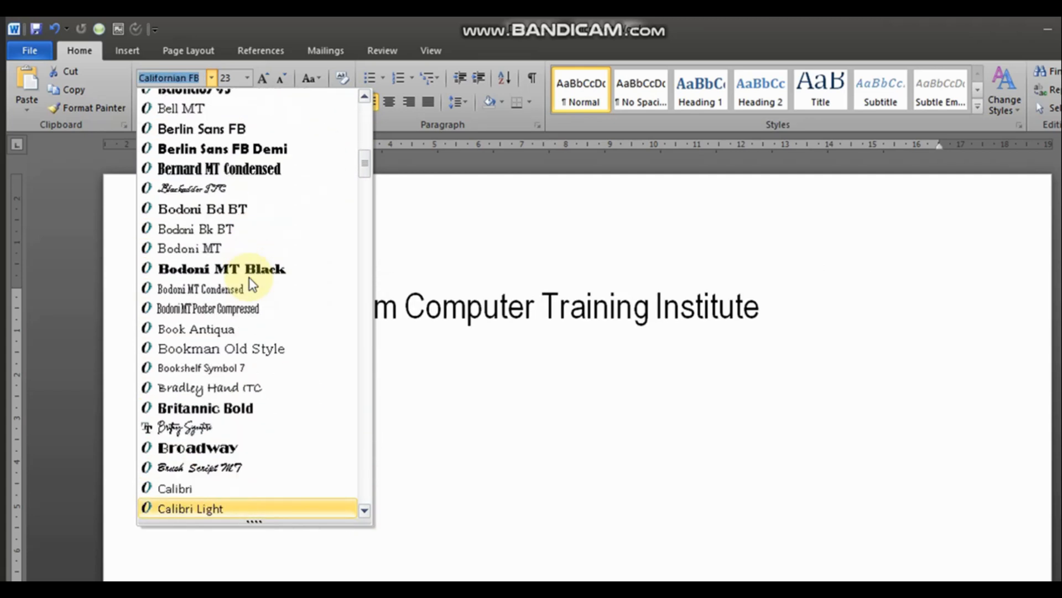
{"action": "key", "text": "Down"}
{"action": "key", "text": "Down"}
{"action": "key", "text": "Down"}
{"action": "key", "text": "Down"}
{"action": "key", "text": "Down"}
{"action": "key", "text": "Down"}
{"action": "key", "text": "Down"}
{"action": "key", "text": "Down"}
{"action": "key", "text": "Down"}
{"action": "key", "text": "Down"}
{"action": "key", "text": "Down"}
{"action": "key", "text": "Down"}
{"action": "key", "text": "Down"}
{"action": "key", "text": "Down"}
{"action": "key", "text": "Down"}
{"action": "key", "text": "Down"}
{"action": "key", "text": "Down"}
{"action": "key", "text": "Down"}
{"action": "key", "text": "Down"}
{"action": "key", "text": "Down"}
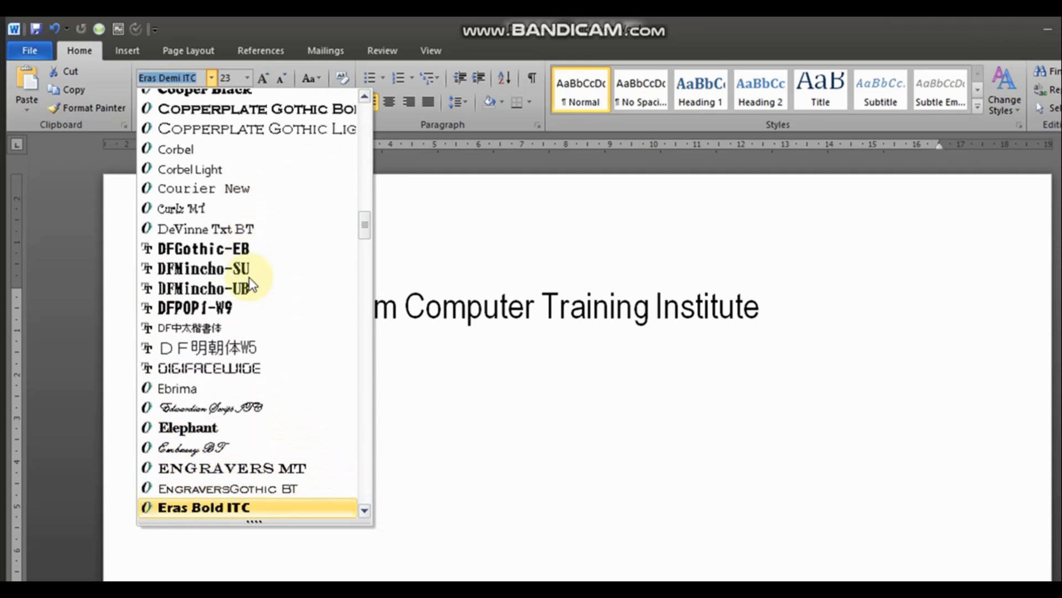
Step: Step back up through the fonts to preview the line of text in Corbel Light
{"action": "key", "text": "Up"}
{"action": "key", "text": "Up"}
{"action": "key", "text": "Up"}
{"action": "key", "text": "Up"}
{"action": "key", "text": "Up"}
{"action": "key", "text": "Up"}
{"action": "key", "text": "Up"}
{"action": "key", "text": "Up"}
{"action": "key", "text": "Up"}
{"action": "key", "text": "Up"}
{"action": "key", "text": "Up"}
{"action": "key", "text": "Up"}
{"action": "key", "text": "Up"}
{"action": "key", "text": "Up"}
{"action": "key", "text": "Up"}
{"action": "key", "text": "Up"}
{"action": "key", "text": "Up"}
{"action": "key", "text": "Up"}
{"action": "key", "text": "Up"}
{"action": "key", "text": "Up"}
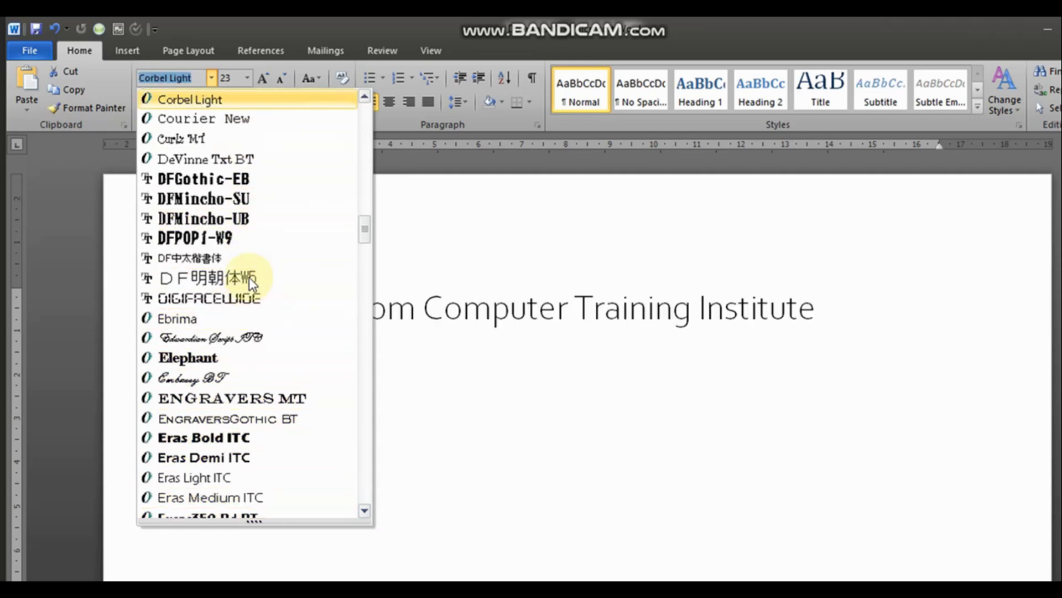
Step: Apply the Tahoma font to the line of text by entering its name
{"action": "type", "text": "Toh"}
{"action": "key", "text": "BackSpace"}
{"action": "key", "text": "BackSpace"}
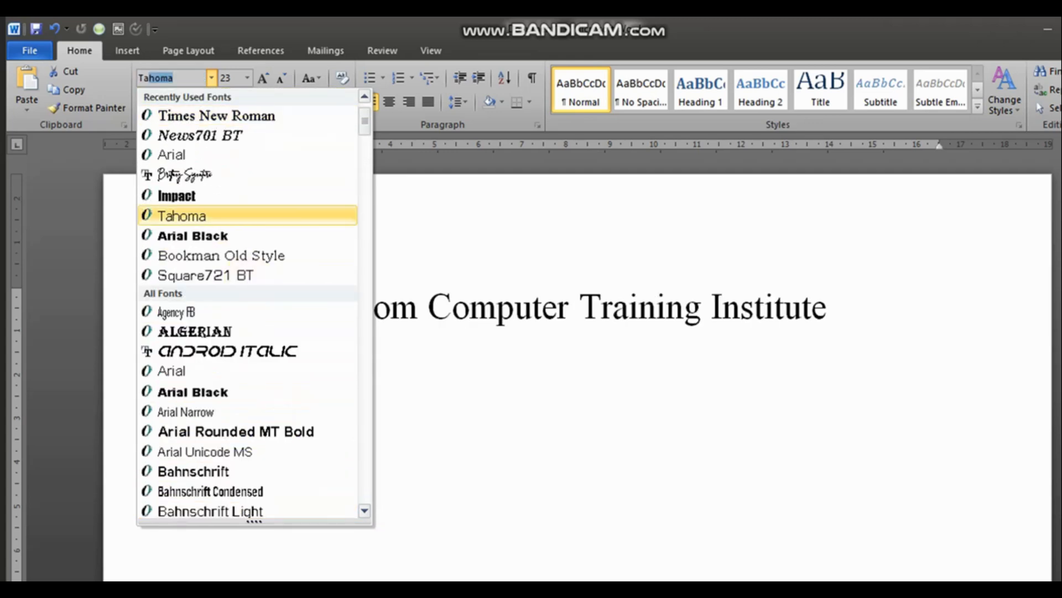
{"action": "type", "text": "aho"}
{"action": "key", "text": "Return"}
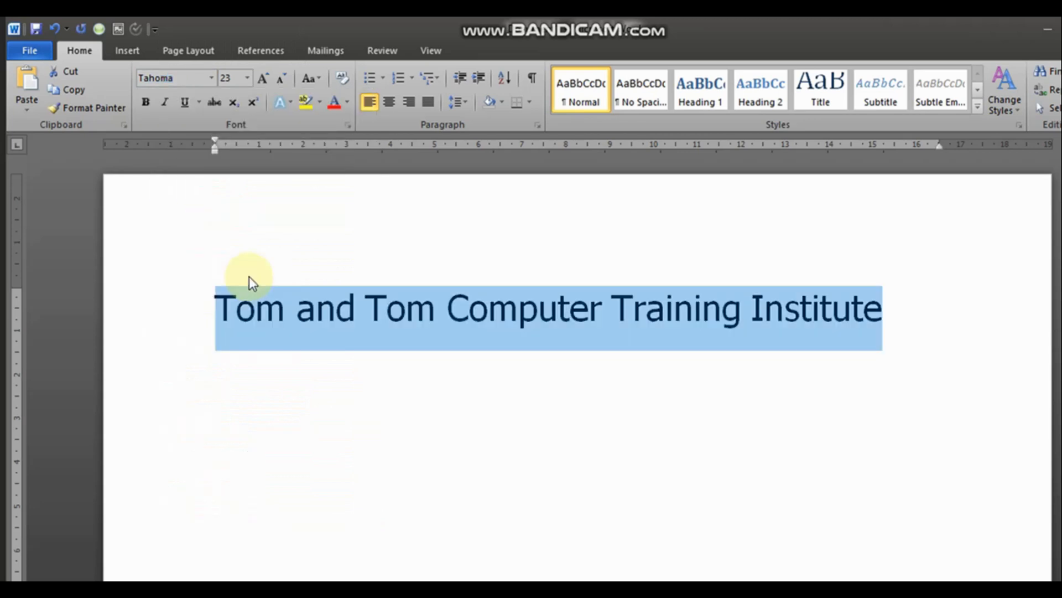
Step: Change the font of the selected line of text to Arial Black by entering its name
{"action": "left_click", "coordinate": [212, 79]}
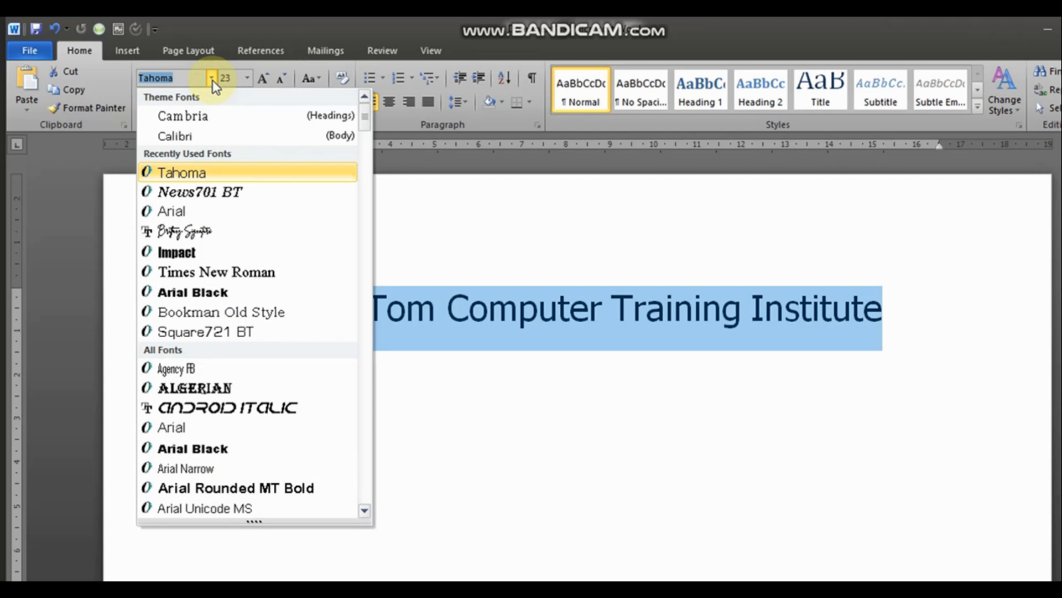
{"action": "type", "text": "Ar"}
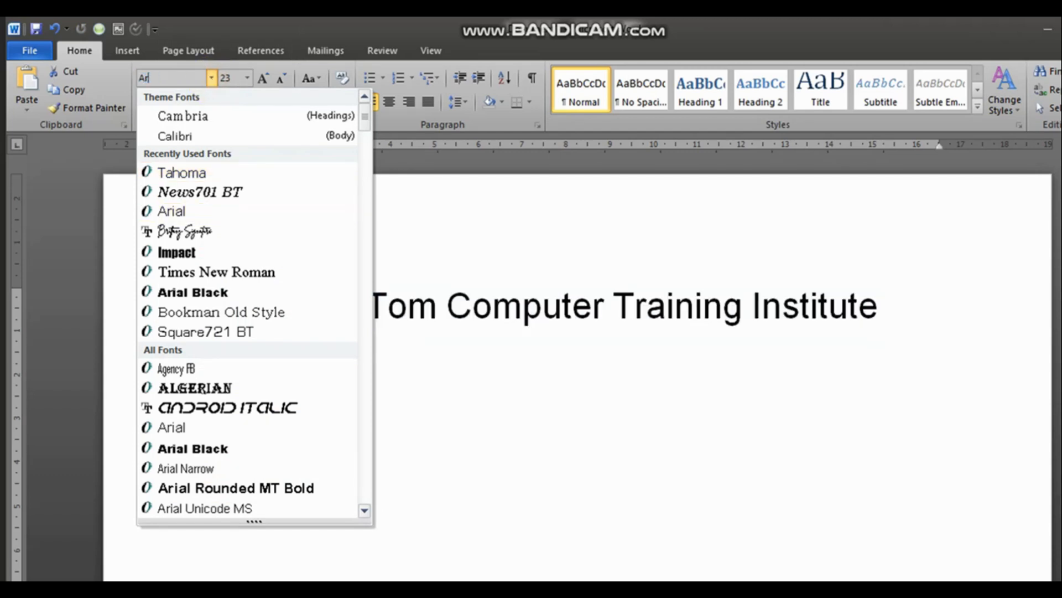
{"action": "type", "text": "ial Black"}
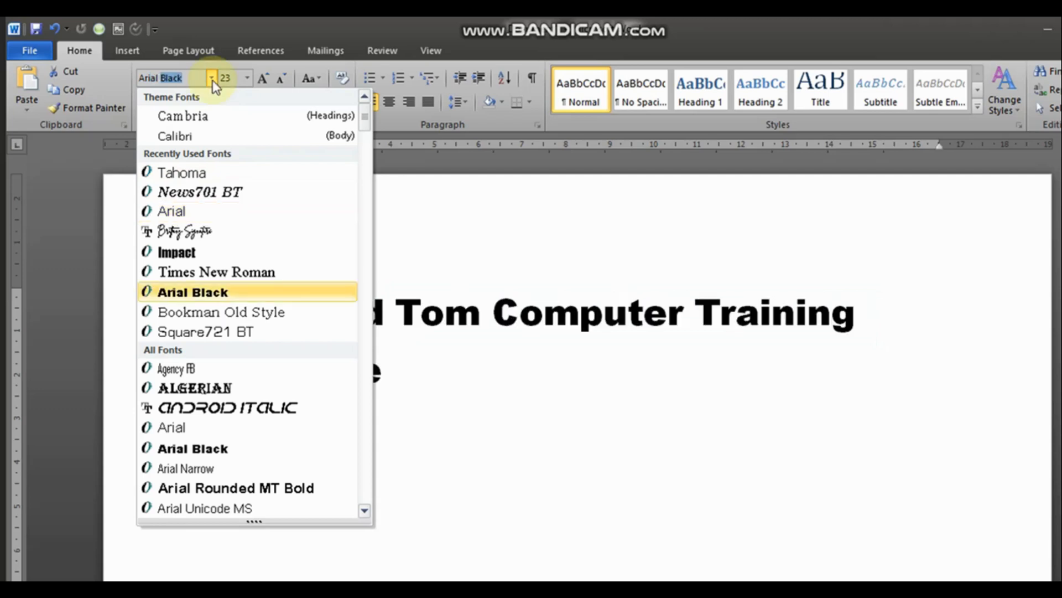
{"action": "key", "text": "Return"}
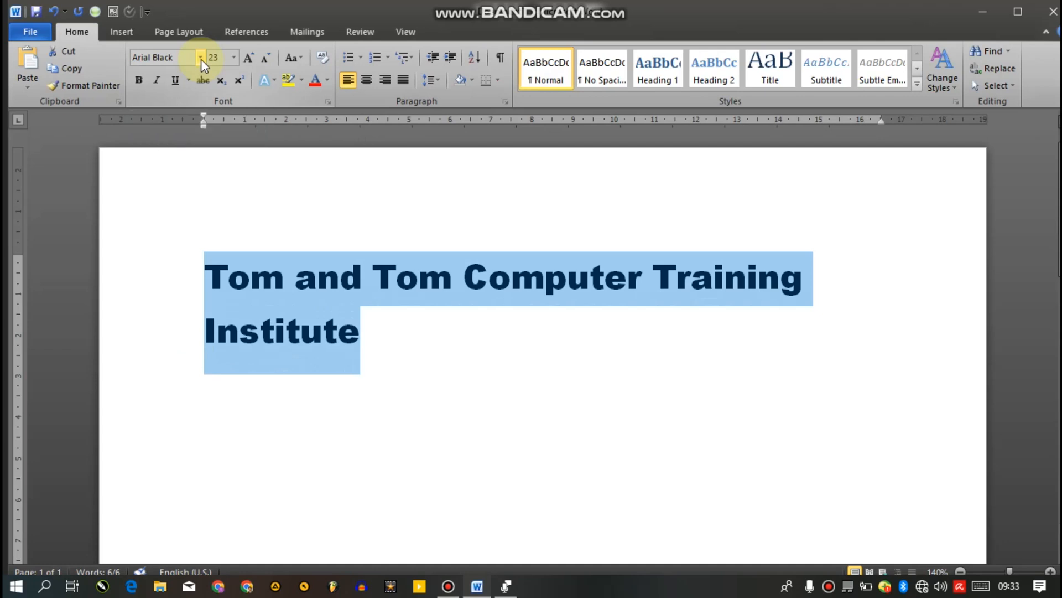
Step: Reduce the font size of the selected title line step by step to 19
{"action": "key", "text": "ctrl+bracketleft"}
{"action": "key", "text": "ctrl+bracketleft"}
{"action": "key", "text": "ctrl+bracketleft"}
{"action": "key", "text": "ctrl+bracketleft"}
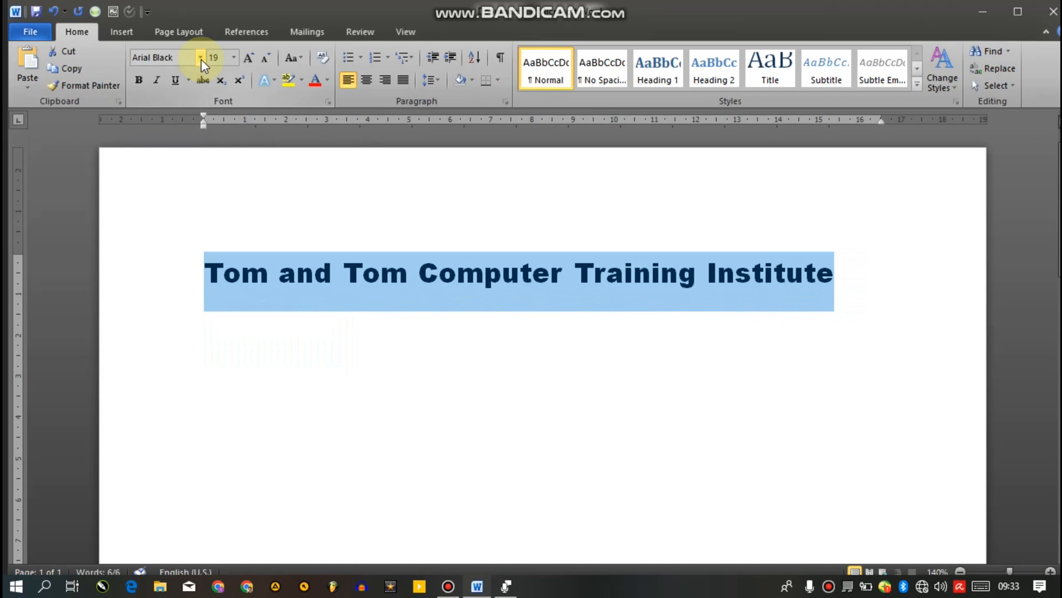
Step: Set the font size to 16 on the empty line below the title and place the cursor there
{"action": "key", "text": "Down"}
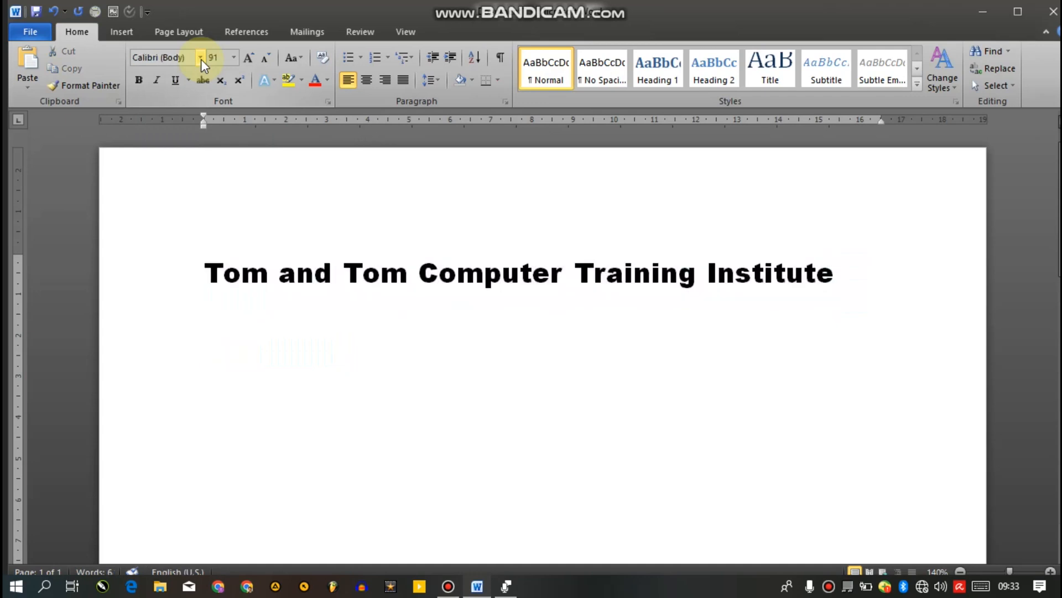
{"action": "left_click", "coordinate": [233, 57]}
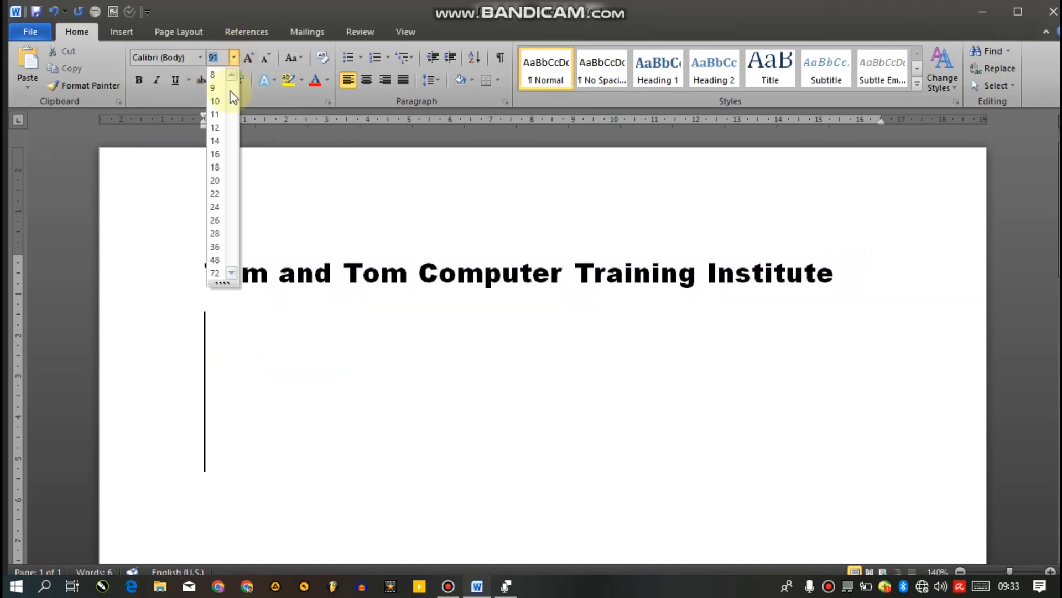
{"action": "left_click", "coordinate": [215, 154]}
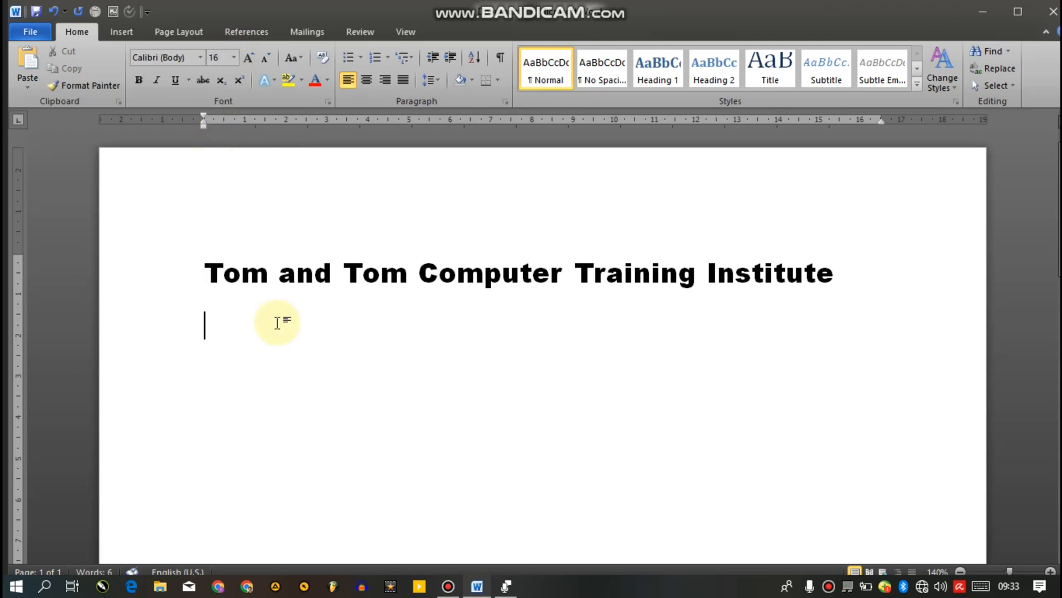
{"action": "left_click", "coordinate": [245, 271]}
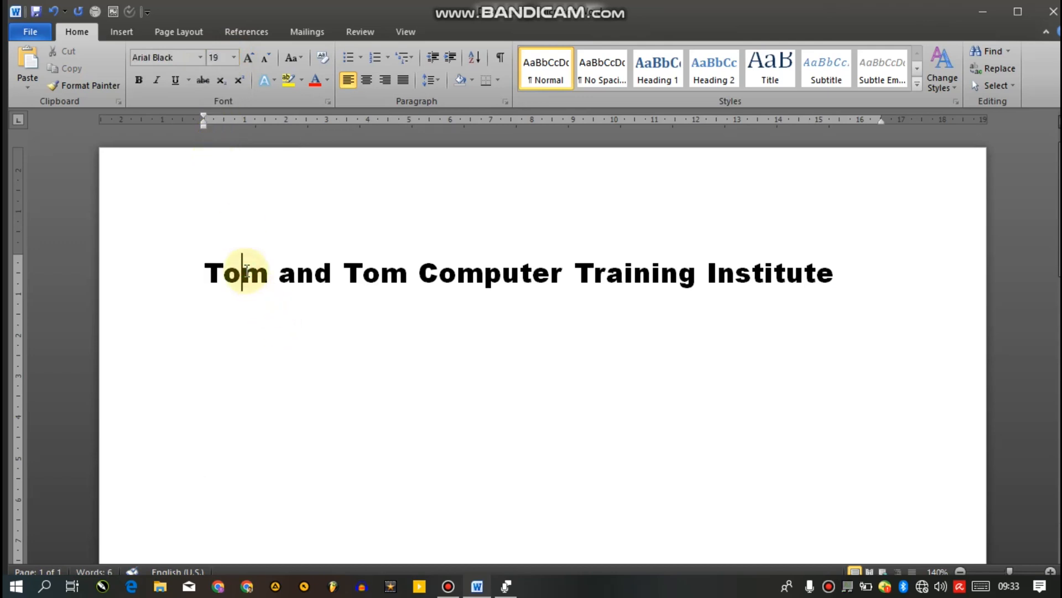
{"action": "left_click", "coordinate": [237, 331]}
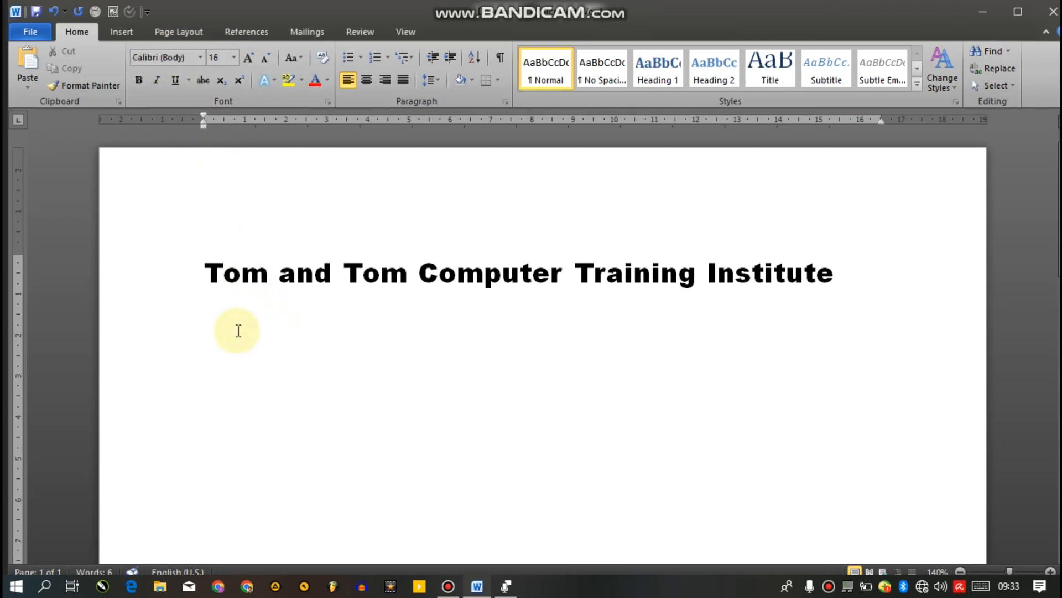
Step: Generate sample paragraphs below the title with the formula =rand()
{"action": "type", "text": "="}
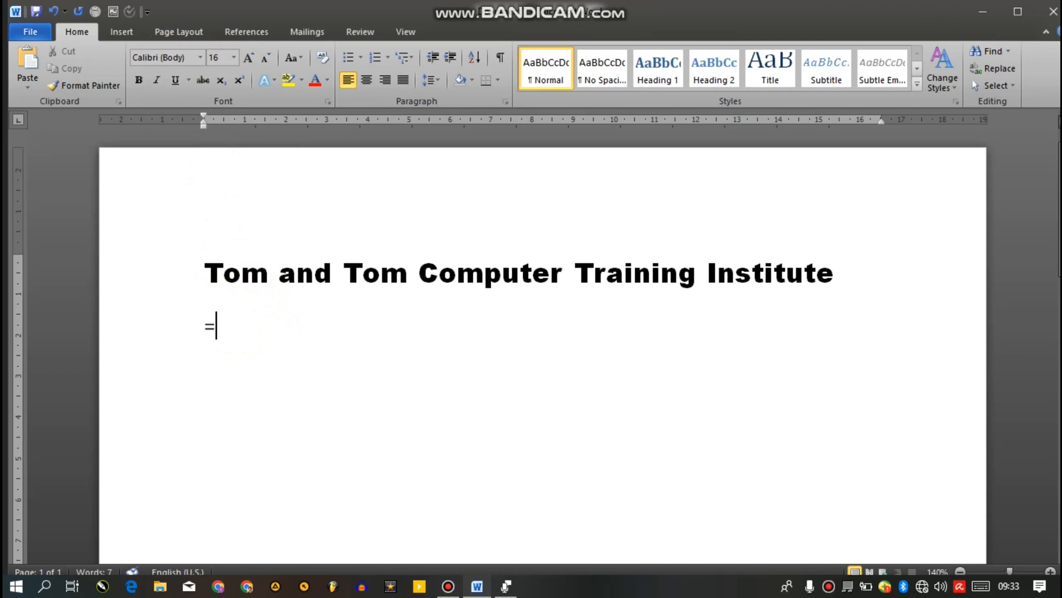
{"action": "type", "text": "rand()"}
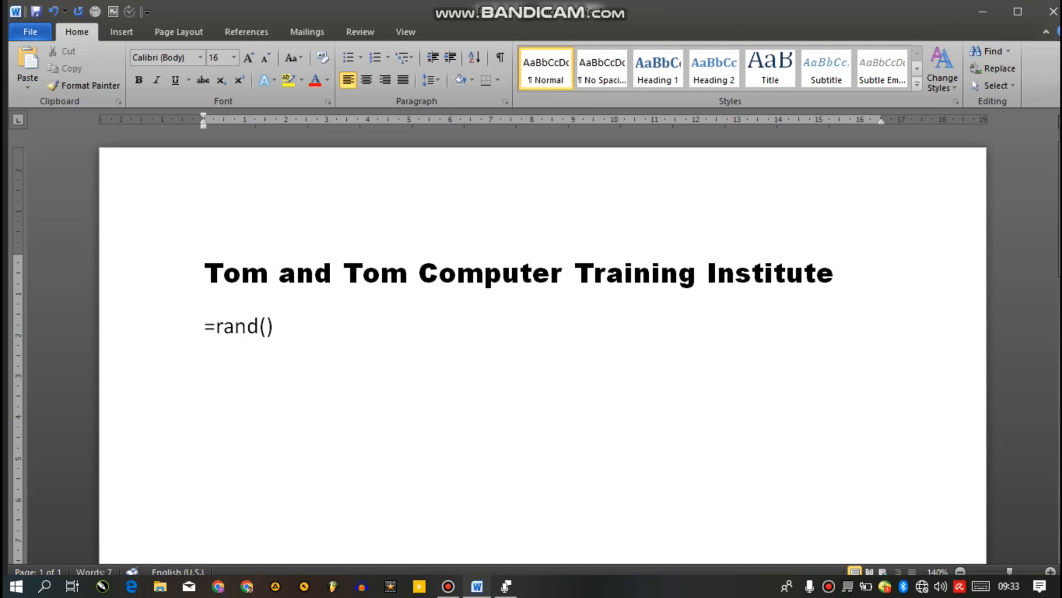
{"action": "key", "text": "Return"}
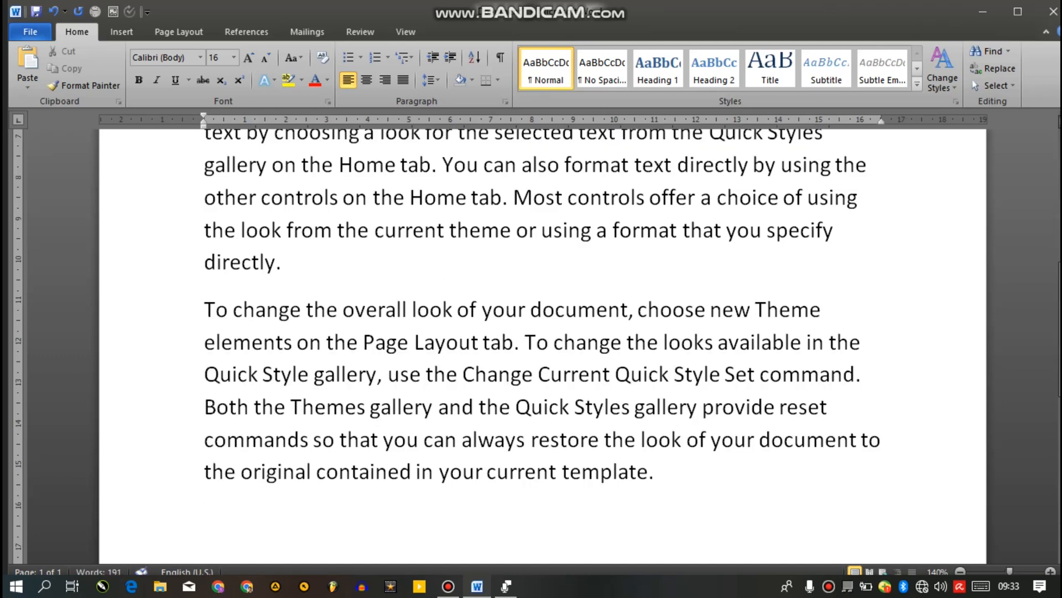
Step: Make the first line of the first sample paragraph, from "On the Insert tab" to "designed to", bold
{"action": "key", "text": "Up"}
{"action": "key", "text": "Up"}
{"action": "key", "text": "Up"}
{"action": "key", "text": "Up"}
{"action": "key", "text": "Up"}
{"action": "key", "text": "Up"}
{"action": "key", "text": "Up"}
{"action": "key", "text": "Up"}
{"action": "key", "text": "Up"}
{"action": "key", "text": "Up"}
{"action": "key", "text": "Up"}
{"action": "key", "text": "Up"}
{"action": "key", "text": "Up"}
{"action": "key", "text": "Up"}
{"action": "key", "text": "Up"}
{"action": "key", "text": "Up"}
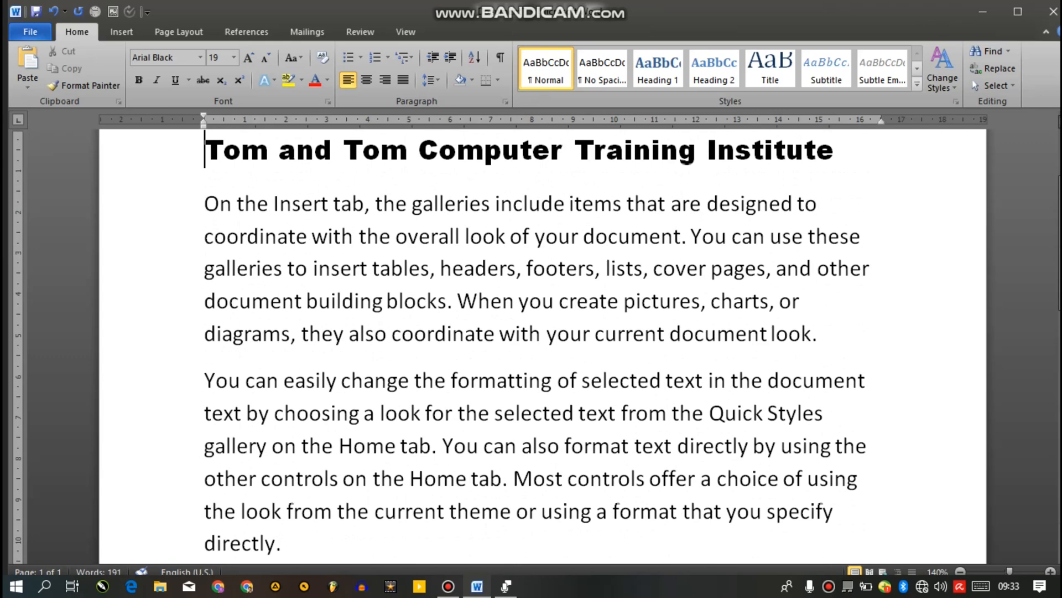
{"action": "key", "text": "Down"}
{"action": "key", "text": "shift+End"}
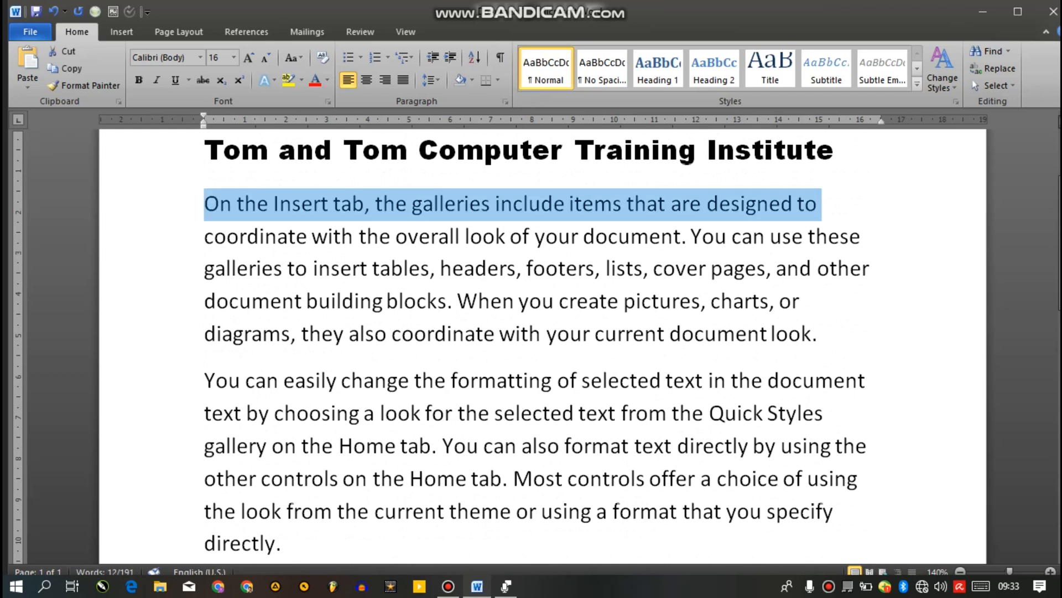
{"action": "key", "text": "Left"}
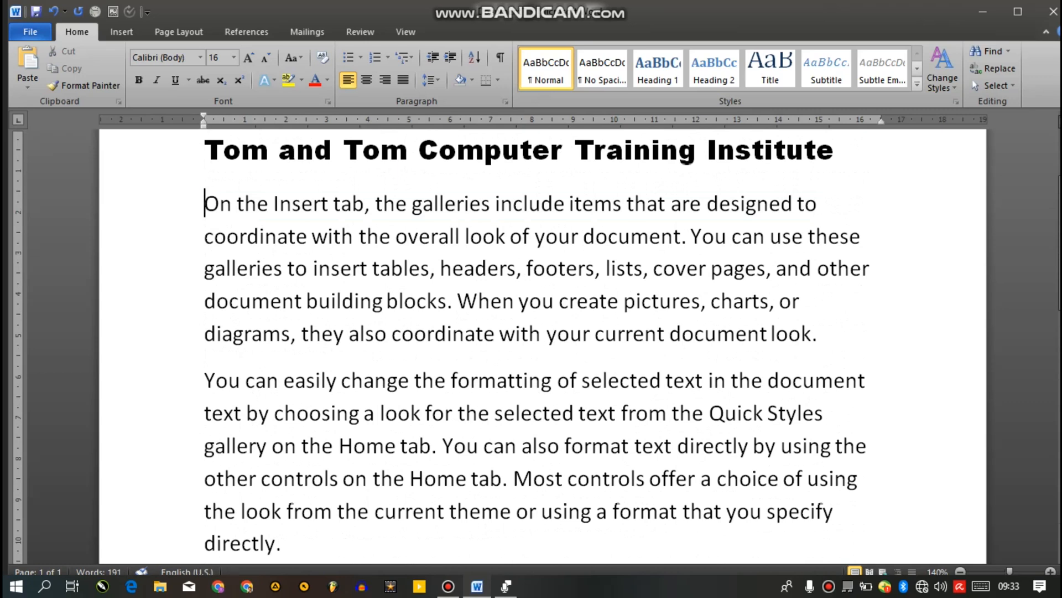
{"action": "key", "text": "shift+End"}
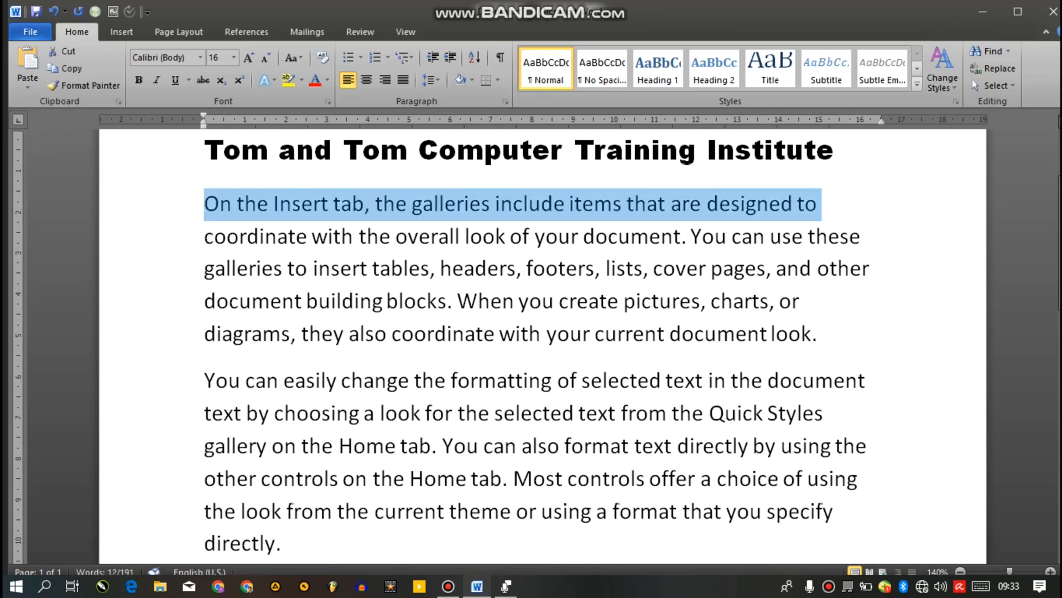
{"action": "left_click", "coordinate": [86, 85]}
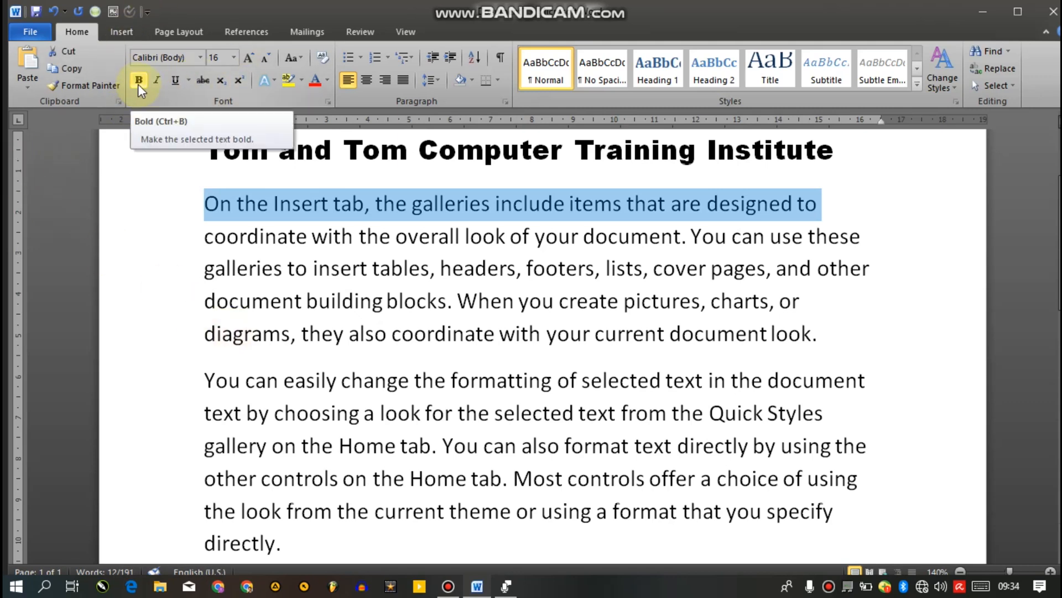
{"action": "left_click", "coordinate": [139, 84]}
{"action": "key", "text": "Right"}
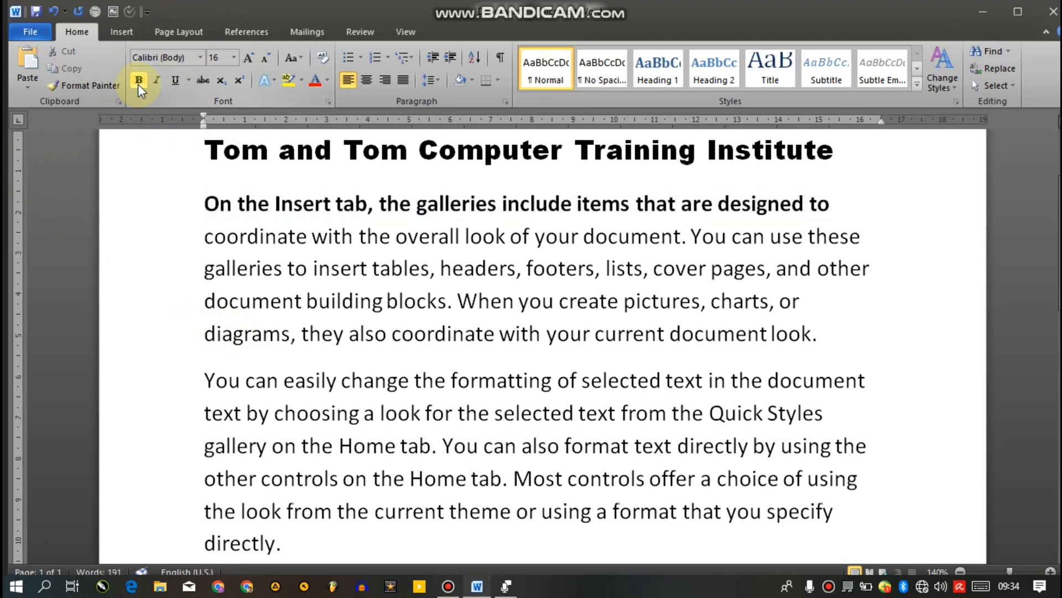
Step: Italicize the second line of the first sample paragraph, from "coordinate with" to "You can use these"
{"action": "key", "text": "shift+End"}
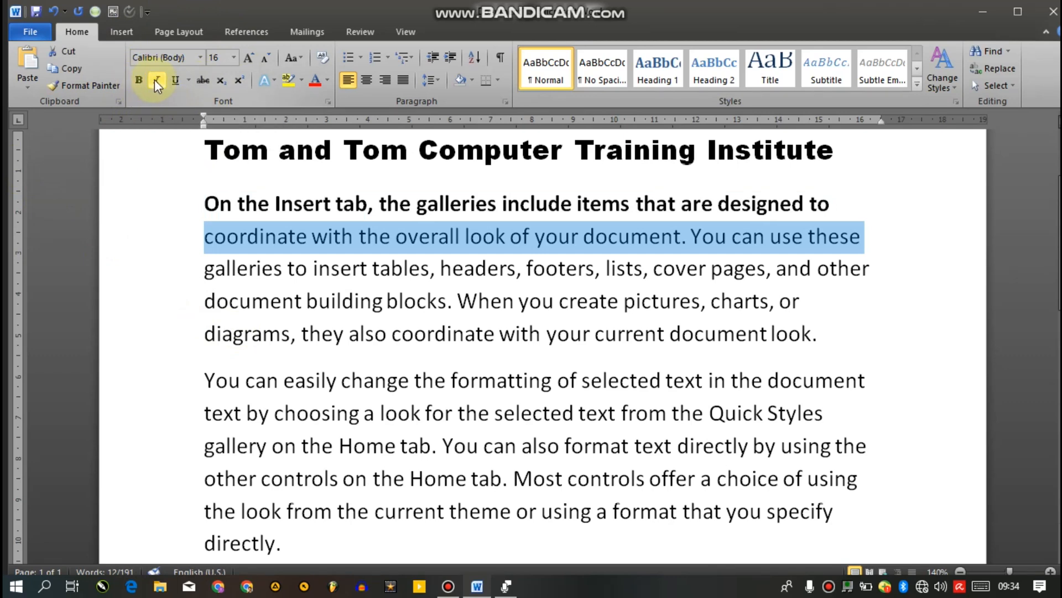
{"action": "left_click", "coordinate": [158, 82]}
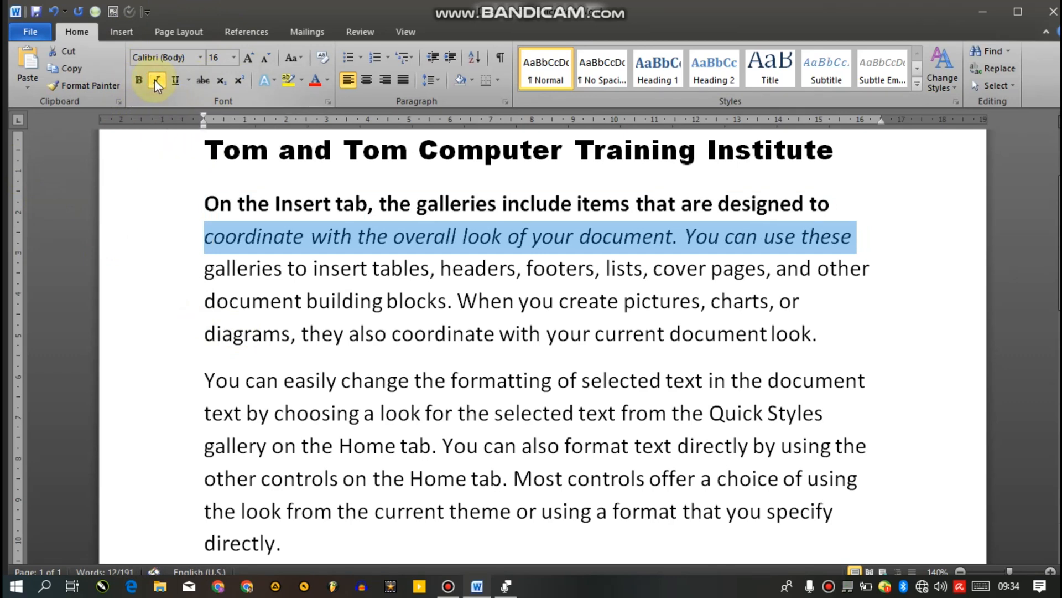
{"action": "key", "text": "Right"}
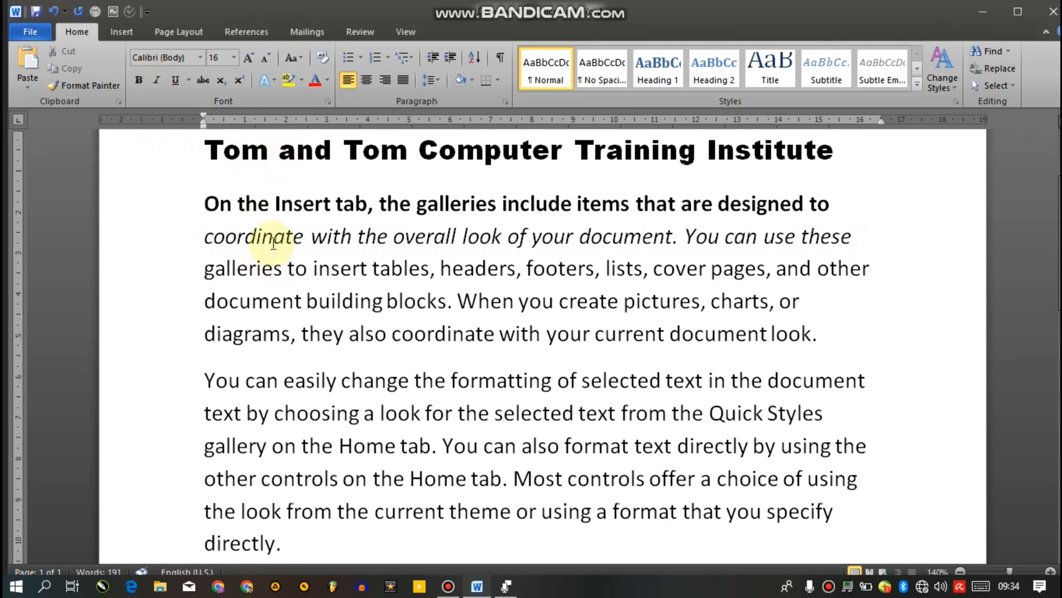
Step: Underline the third line of the first sample paragraph, from "galleries to insert tables" to "and other", with a single line
{"action": "key", "text": "shift+End"}
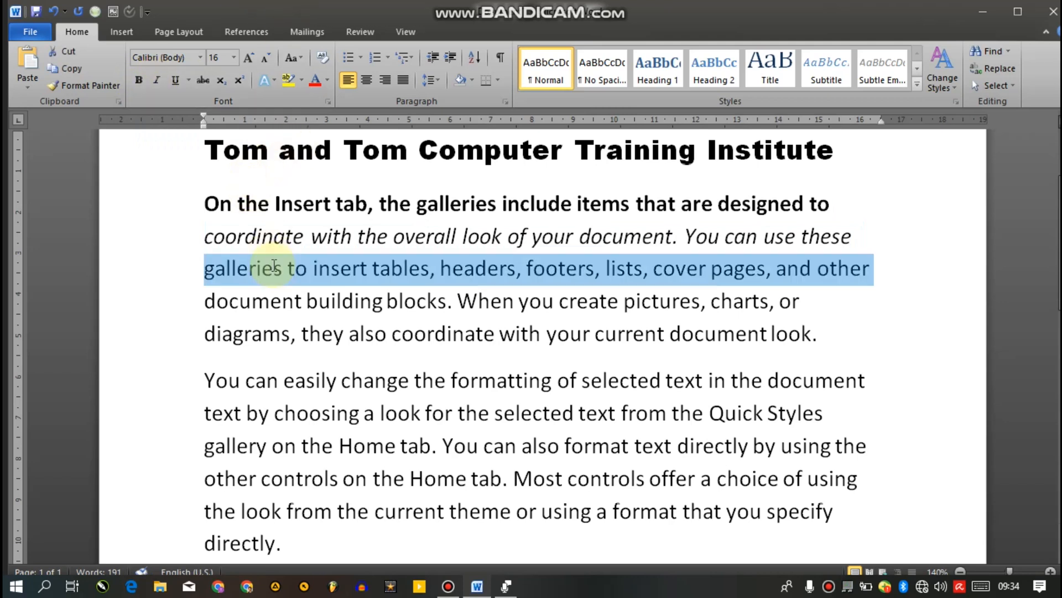
{"action": "left_click", "coordinate": [175, 80]}
{"action": "key", "text": "Right"}
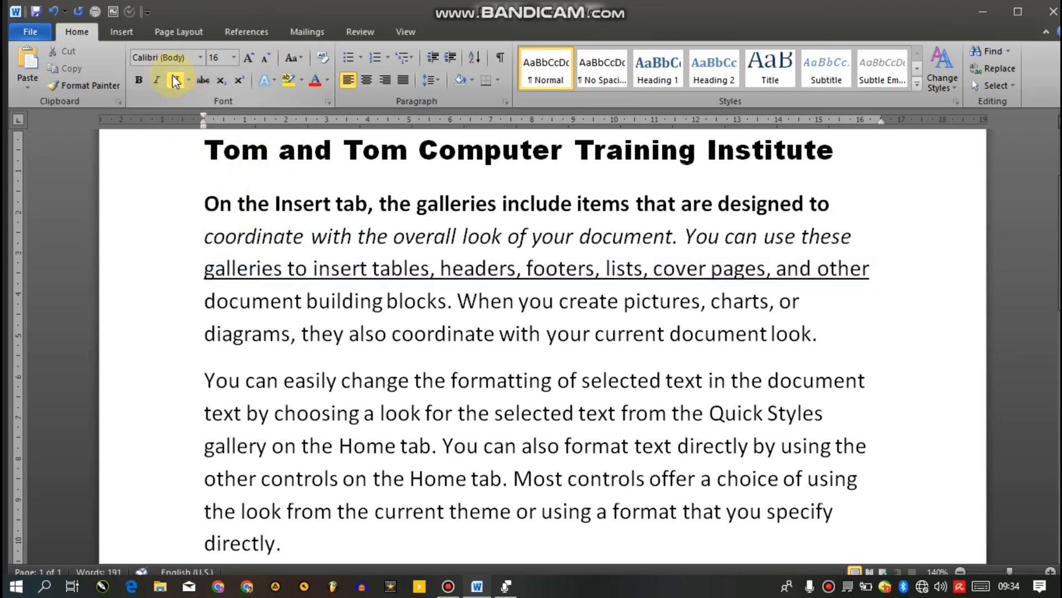
Step: Apply a double underline to the fourth line of the first sample paragraph, from "document building blocks" to "charts, or"
{"action": "key", "text": "shift+End"}
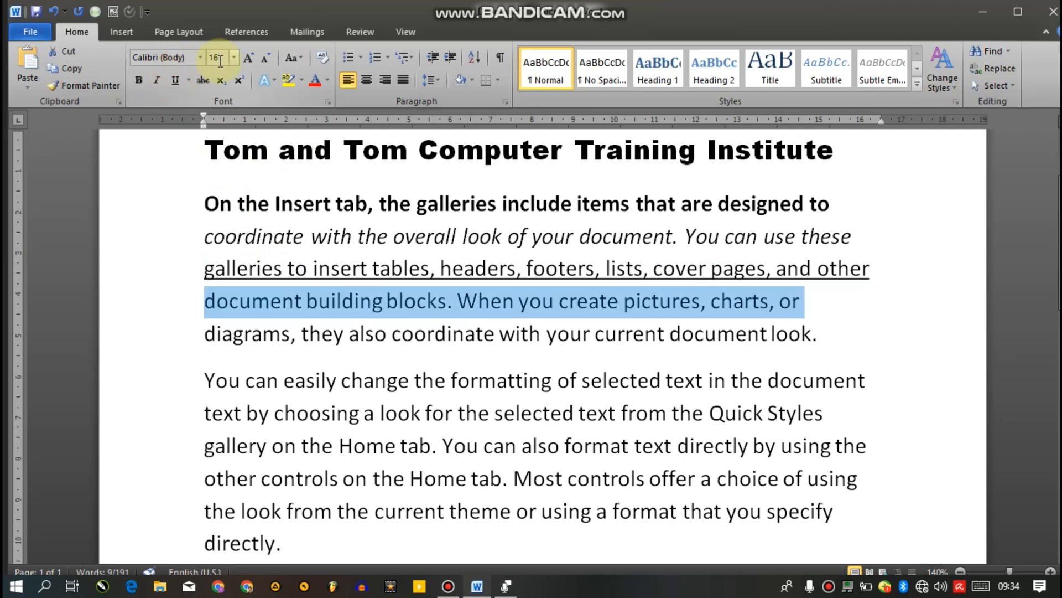
{"action": "left_click", "coordinate": [189, 82]}
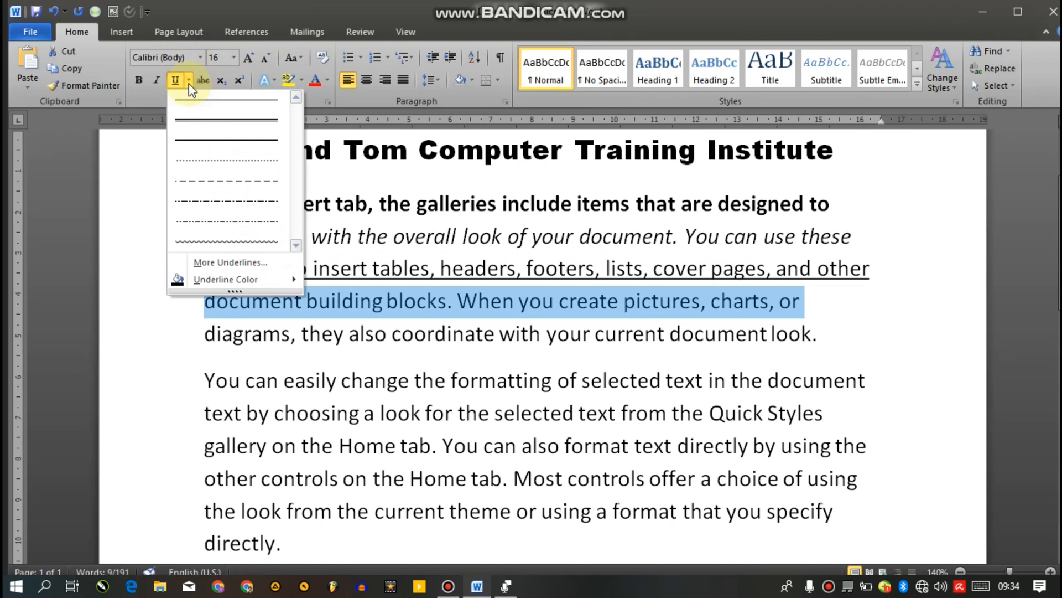
{"action": "left_click", "coordinate": [189, 123]}
{"action": "key", "text": "Right"}
Step: Apply a wavy underline to the last line of the first sample paragraph, from "diagrams, they also" to "document look."
{"action": "key", "text": "shift+Down"}
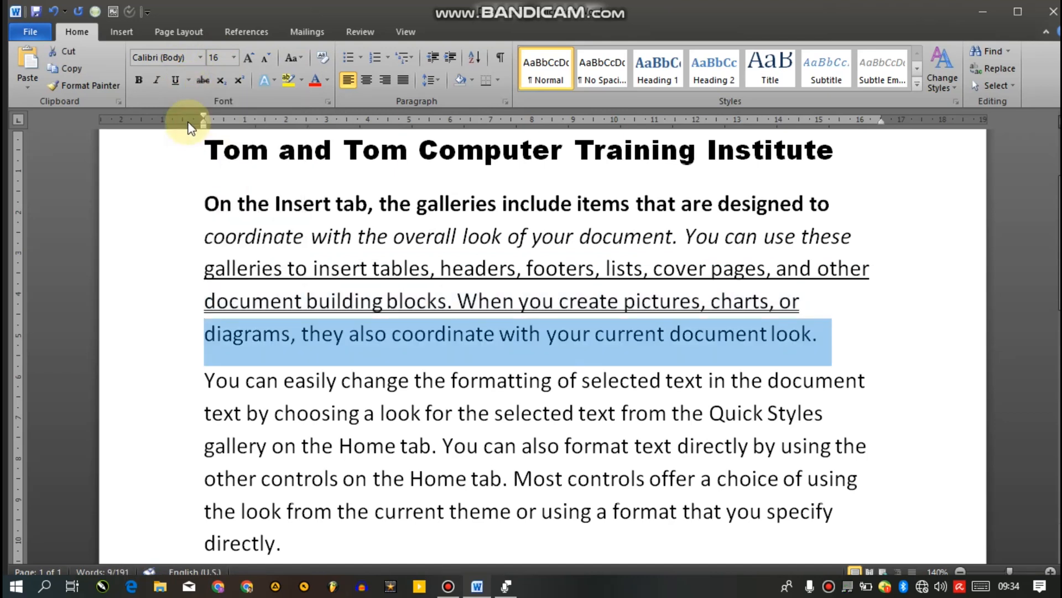
{"action": "left_click", "coordinate": [189, 80]}
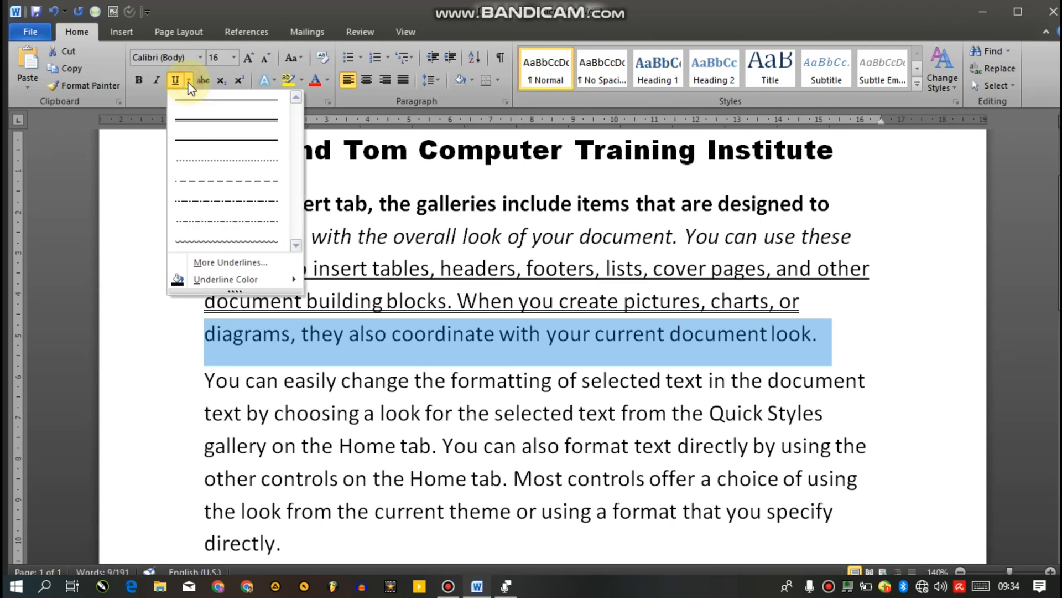
{"action": "left_click", "coordinate": [224, 243]}
Step: Apply a dotted underline to the first line of the second sample paragraph, from "You can easily" to "in the document"
{"action": "key", "text": "Up"}
{"action": "key", "text": "Right"}
{"action": "key", "text": "Down"}
{"action": "key", "text": "Down"}
{"action": "key", "text": "Home"}
{"action": "key", "text": "shift+End"}
{"action": "left_click", "coordinate": [189, 80]}
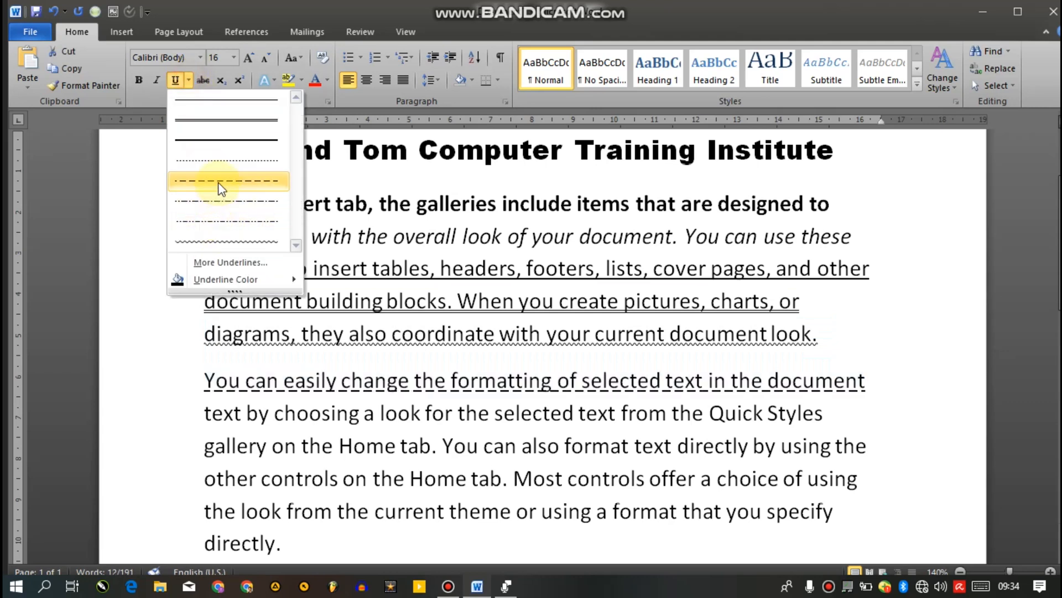
{"action": "left_click", "coordinate": [217, 161]}
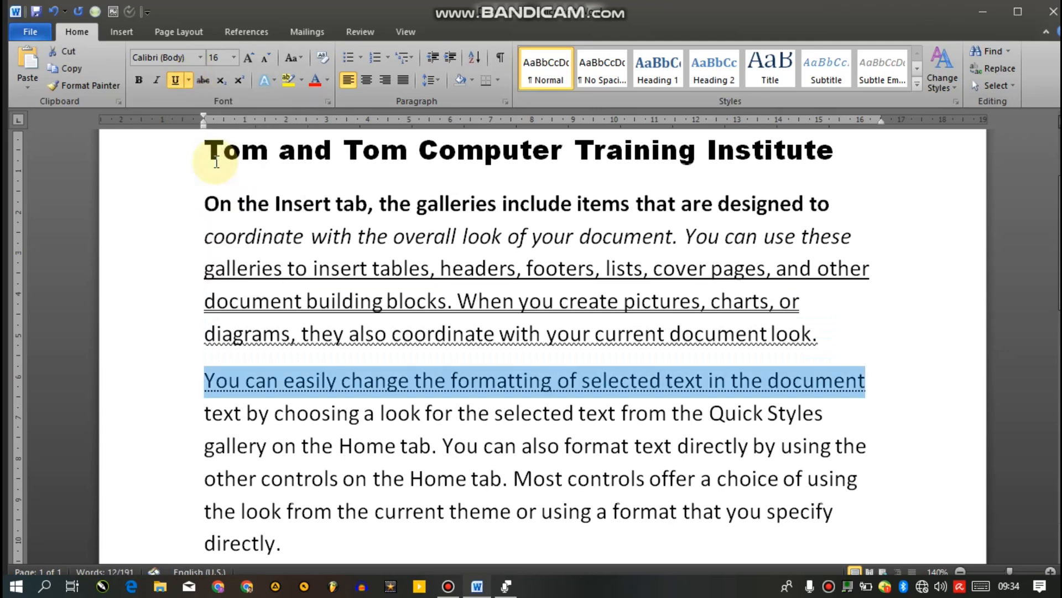
Step: Remove the underlines from the first paragraph's third line through the first line of the second paragraph
{"action": "left_click", "coordinate": [295, 271]}
{"action": "left_click", "coordinate": [199, 261]}
{"action": "left_click_drag", "start_coordinate": [199, 260], "coordinate": [945, 397]}
{"action": "key", "text": "ctrl+u"}
Step: Underline the third line of the first paragraph again, from "galleries to insert tables" to "and other", with a single line
{"action": "key", "text": "Up"}
{"action": "key", "text": "Down"}
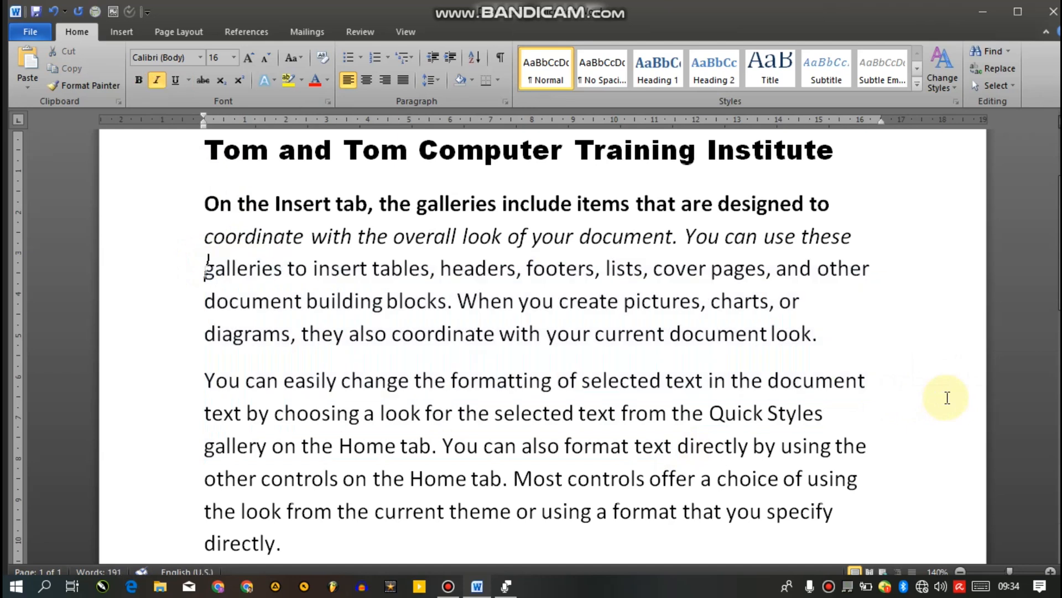
{"action": "key", "text": "shift+End"}
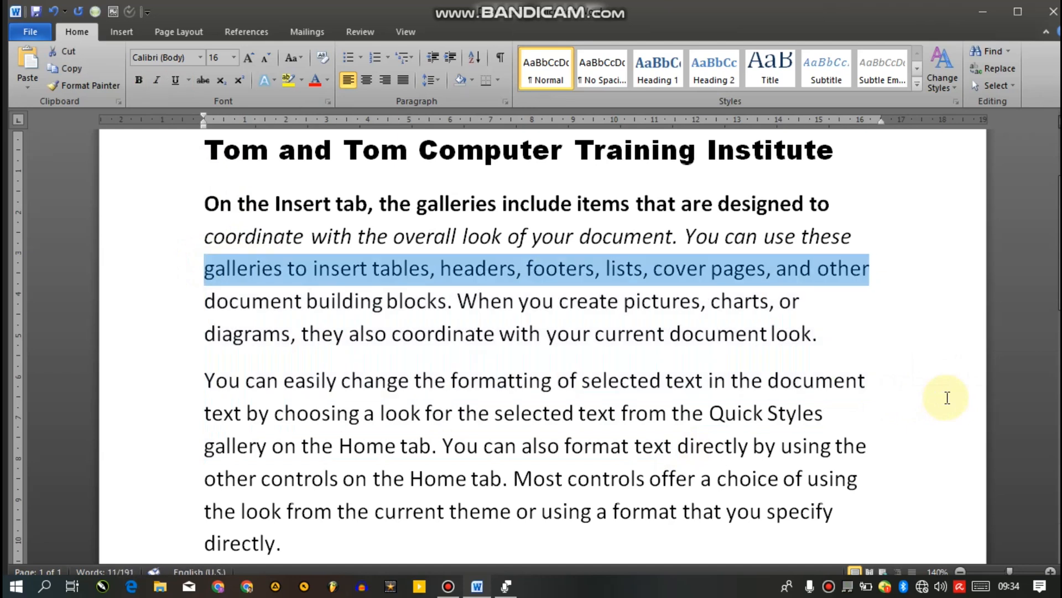
{"action": "key", "text": "ctrl+u"}
{"action": "left_click", "coordinate": [947, 397]}
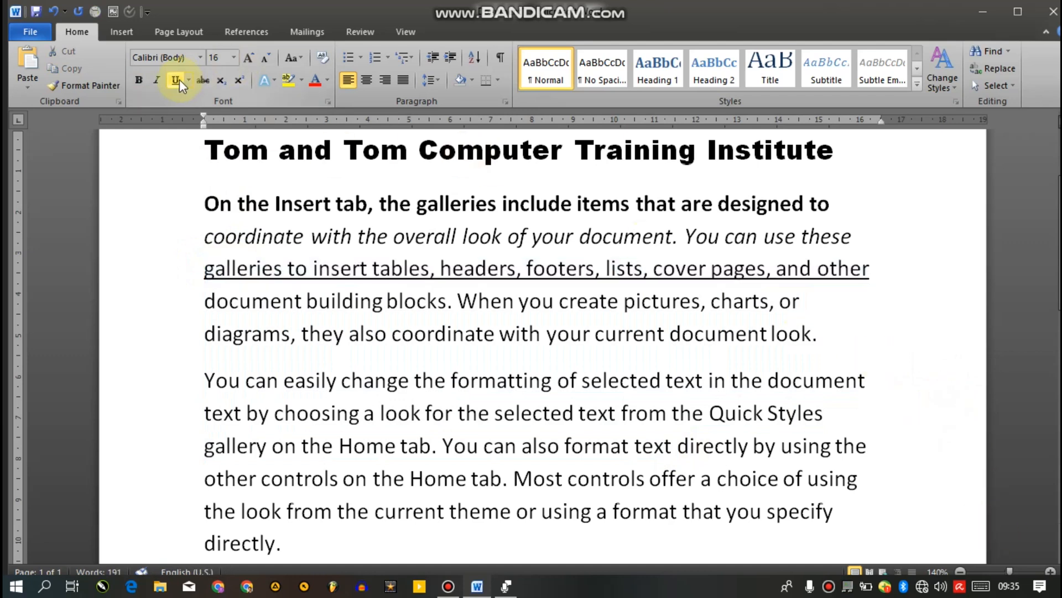
Step: Remove the italic from the first paragraph's second line, "coordinate with" to "You can use these", and reapply it
{"action": "left_click", "coordinate": [200, 239]}
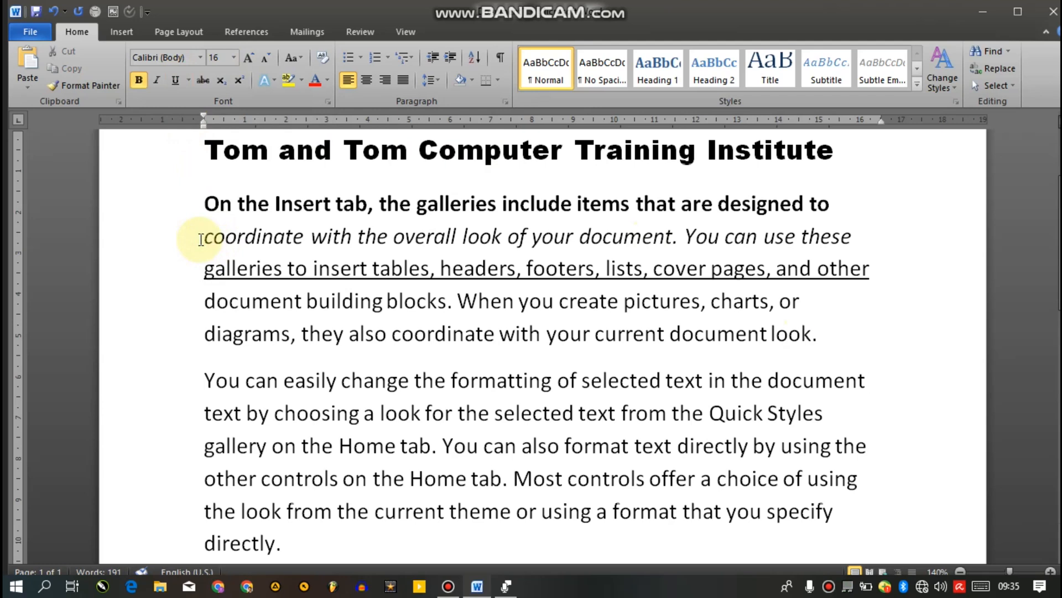
{"action": "key", "text": "shift+End"}
{"action": "left_click", "coordinate": [157, 77]}
{"action": "left_click", "coordinate": [157, 76]}
{"action": "left_click", "coordinate": [157, 76]}
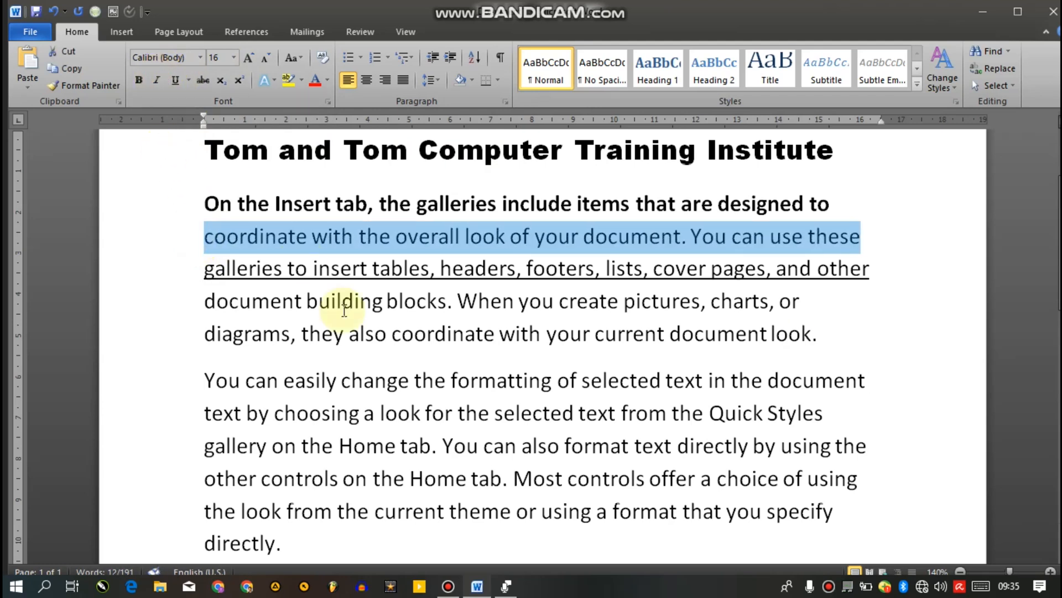
{"action": "key", "text": "ctrl+i"}
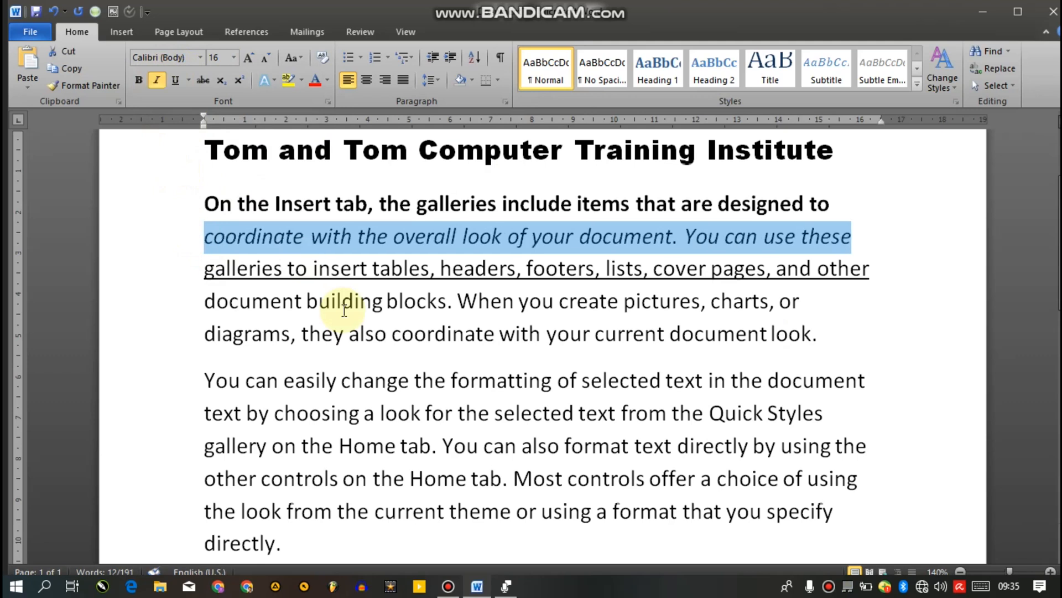
Step: Remove the bold from the first paragraph's first line, "On the Insert tab" to "designed to", and reapply it
{"action": "key", "text": "Up"}
{"action": "scroll", "coordinate": [344, 310], "scroll_direction": "up", "scroll_amount": 1}
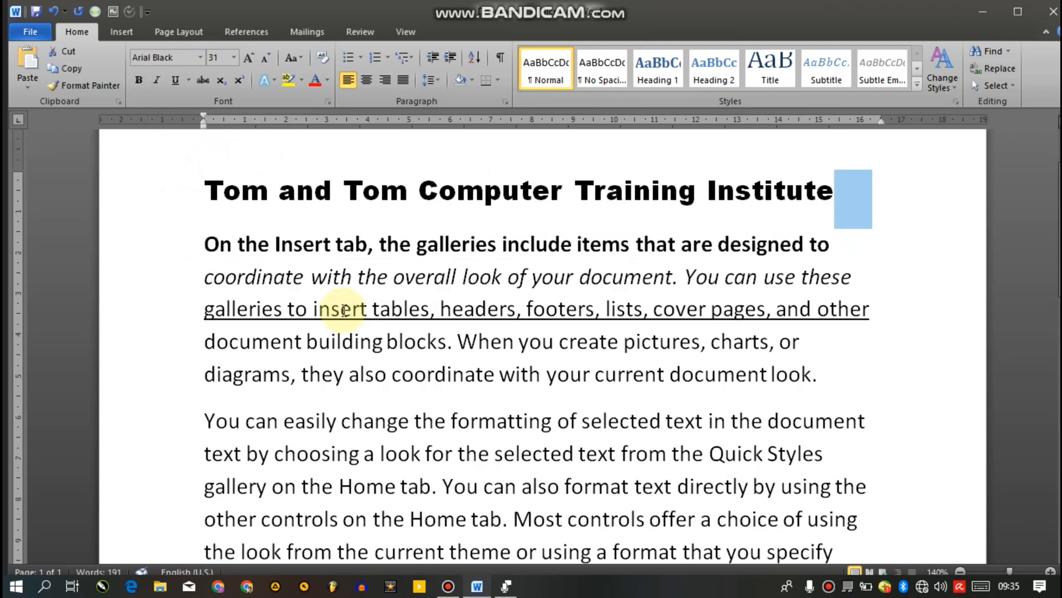
{"action": "key", "text": "shift+End"}
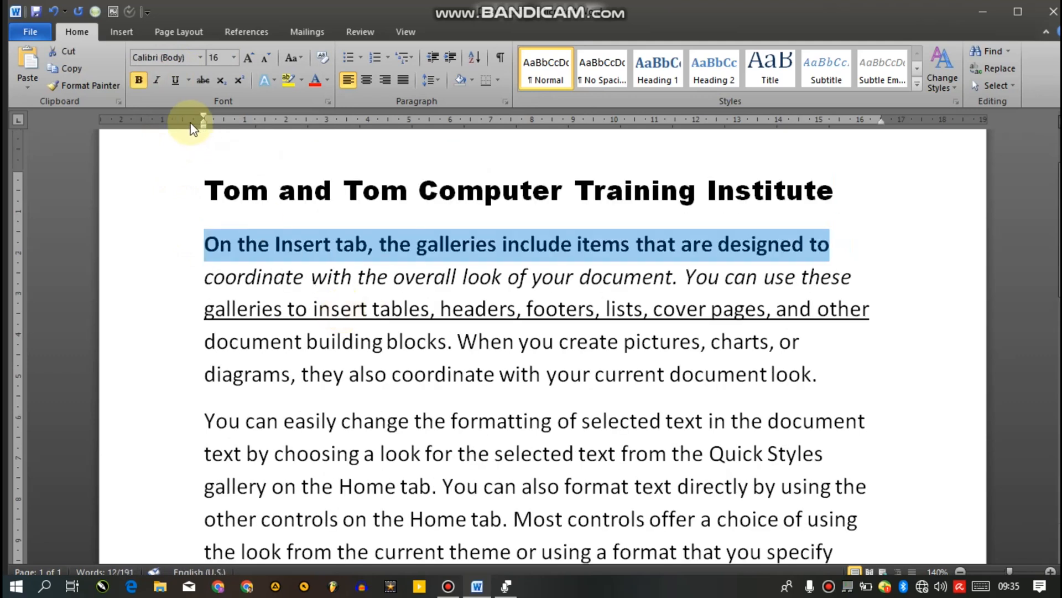
{"action": "left_click", "coordinate": [140, 79]}
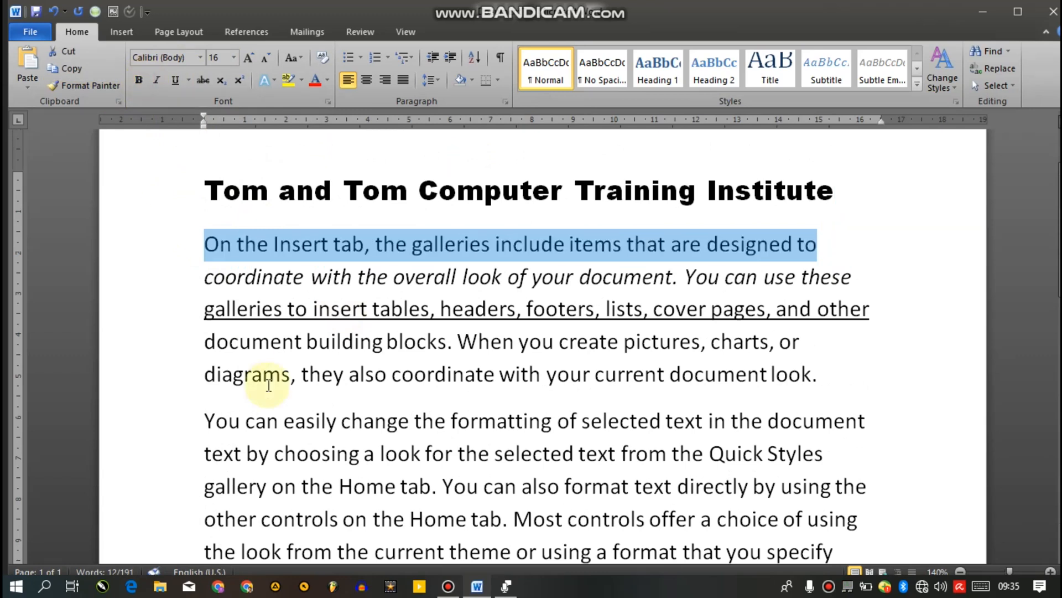
{"action": "key", "text": "ctrl+b"}
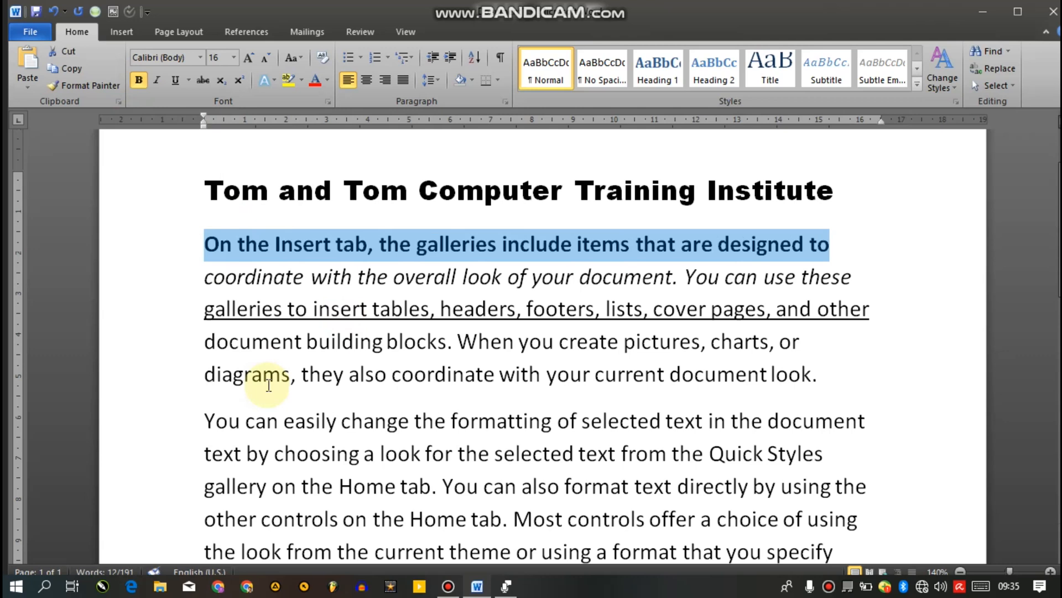
Step: Turn off bold for the first line of the first sample paragraph, from "On the Insert tab" to "designed to"
{"action": "key", "text": "Right"}
{"action": "key", "text": "Home"}
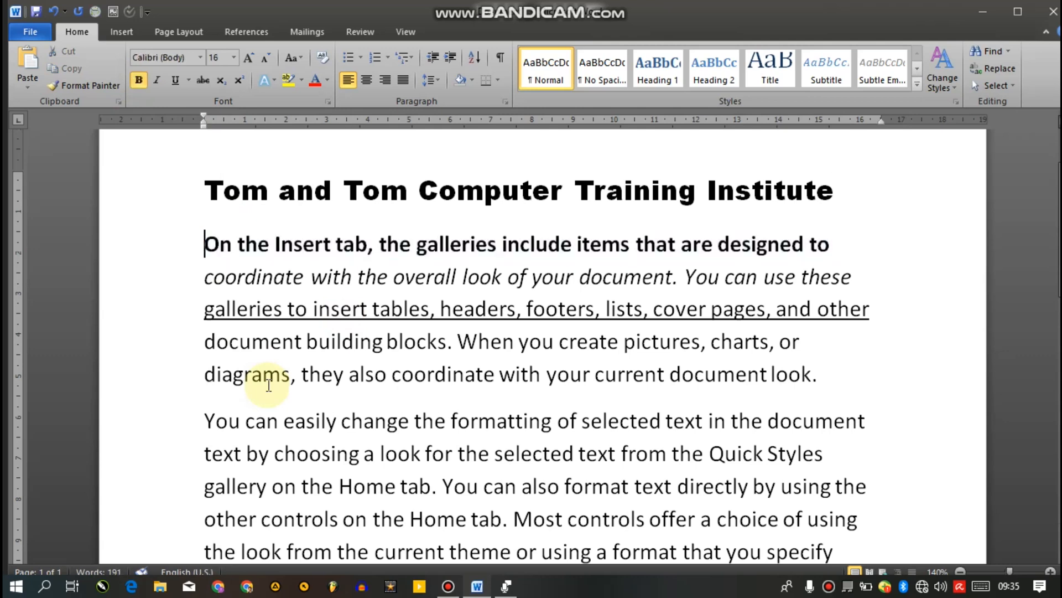
{"action": "key", "text": "shift+End"}
{"action": "key", "text": "ctrl+b"}
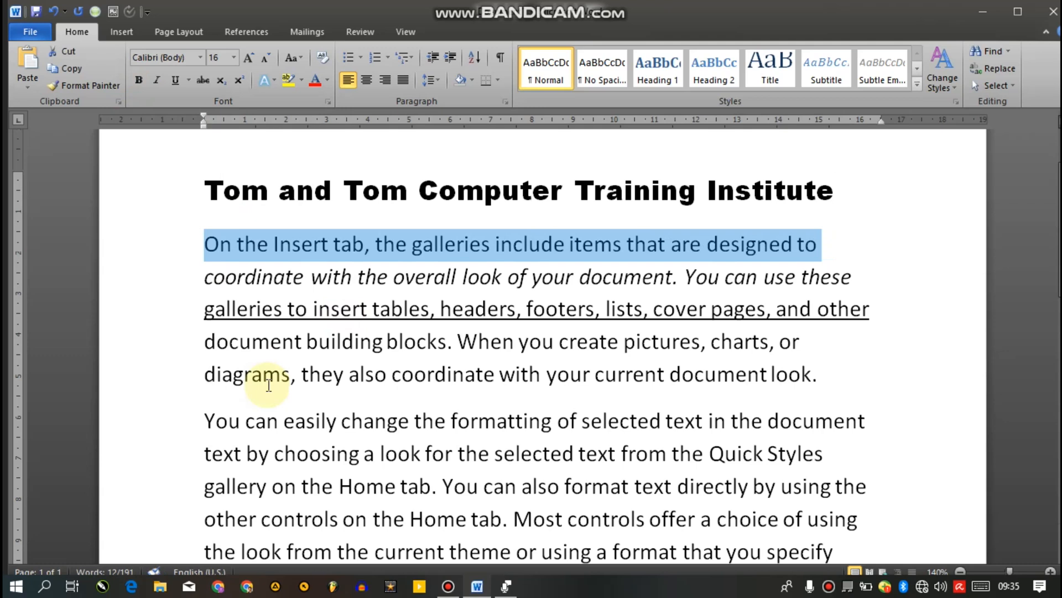
Step: Set the font style of the selected first line to Bold using the Font dialog
{"action": "key", "text": "ctrl+d"}
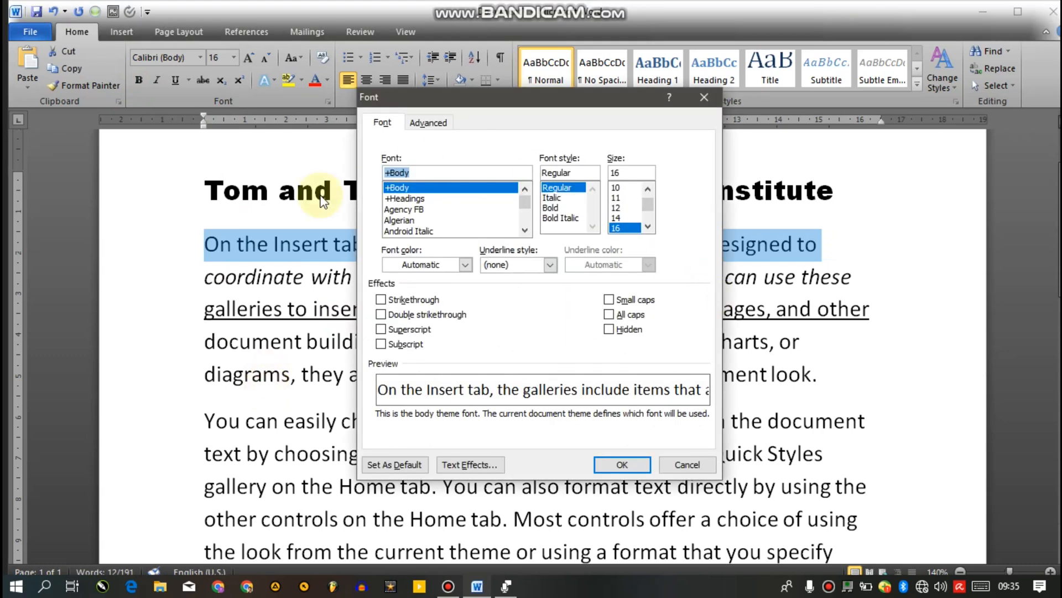
{"action": "left_click", "coordinate": [483, 424]}
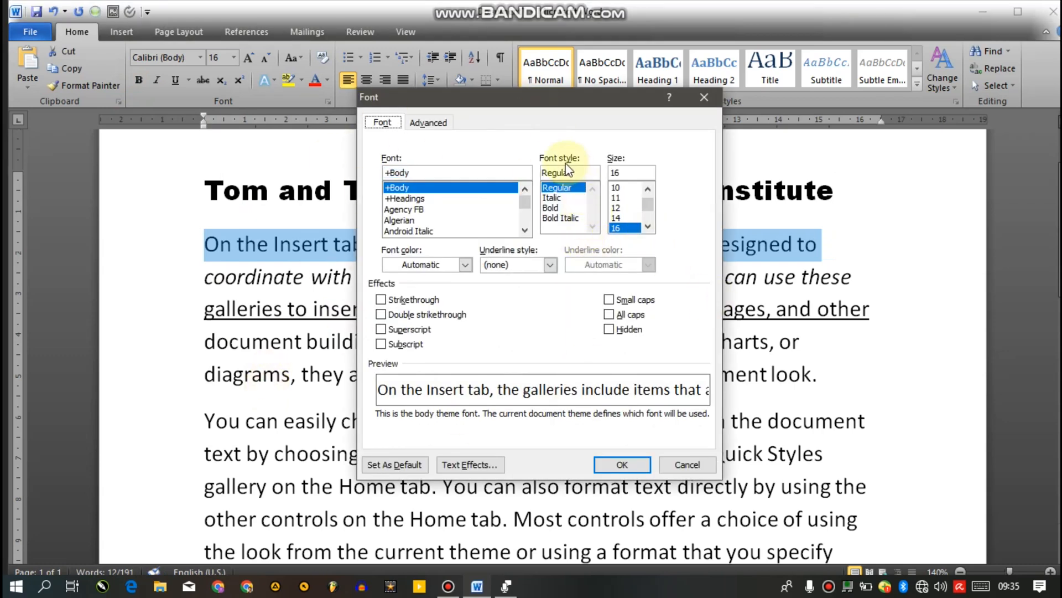
{"action": "left_click", "coordinate": [556, 209]}
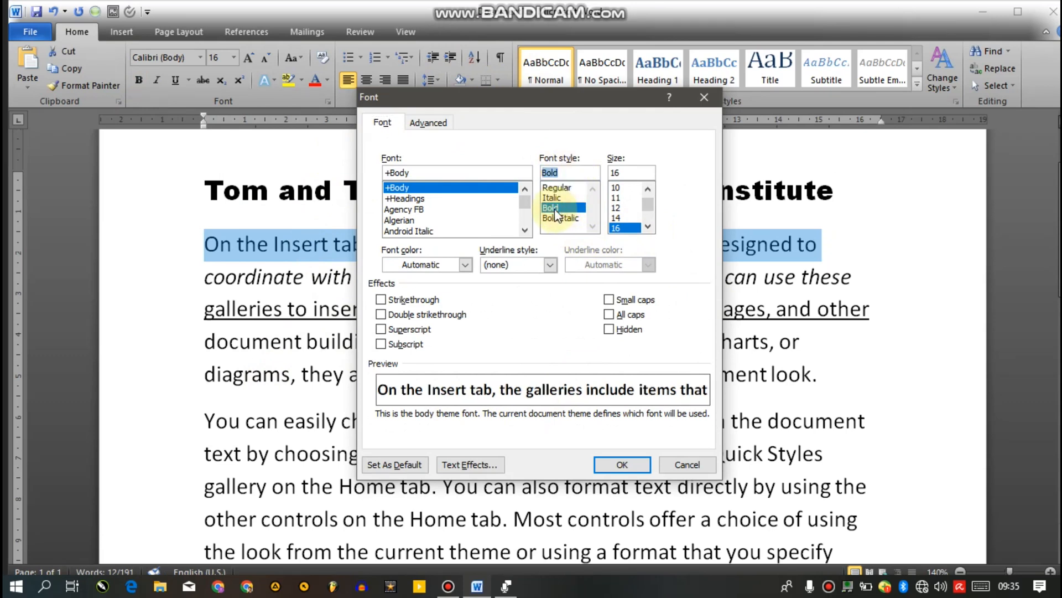
{"action": "left_click", "coordinate": [610, 463]}
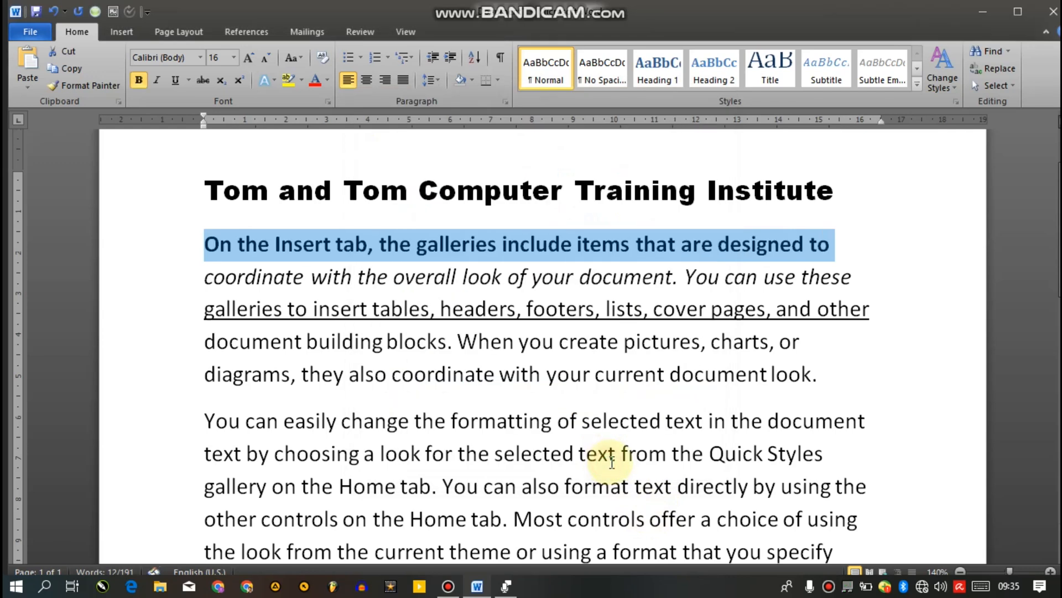
Step: Turn off italic for the second line of the first sample paragraph, from "coordinate with" to "You can use these"
{"action": "key", "text": "Down"}
{"action": "key", "text": "shift+End"}
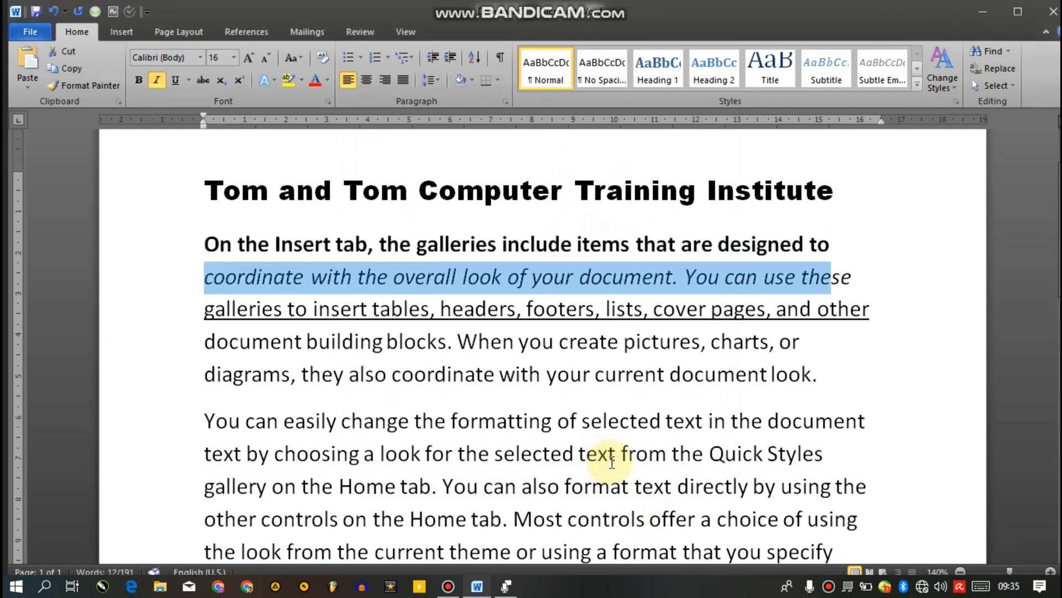
{"action": "key", "text": "Up"}
{"action": "key", "text": "Down"}
{"action": "key", "text": "shift+End"}
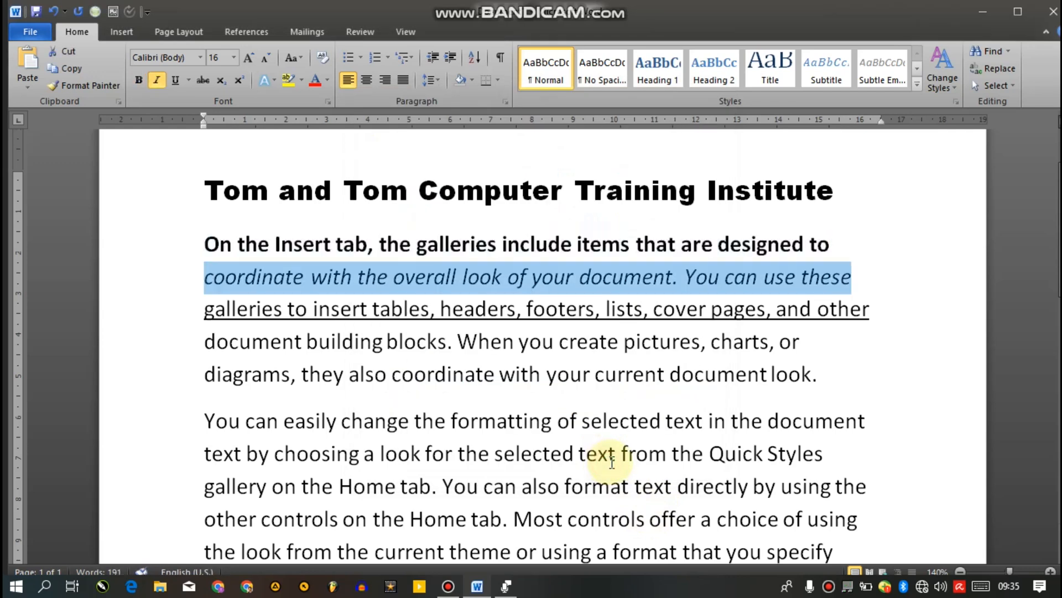
{"action": "key", "text": "ctrl+i"}
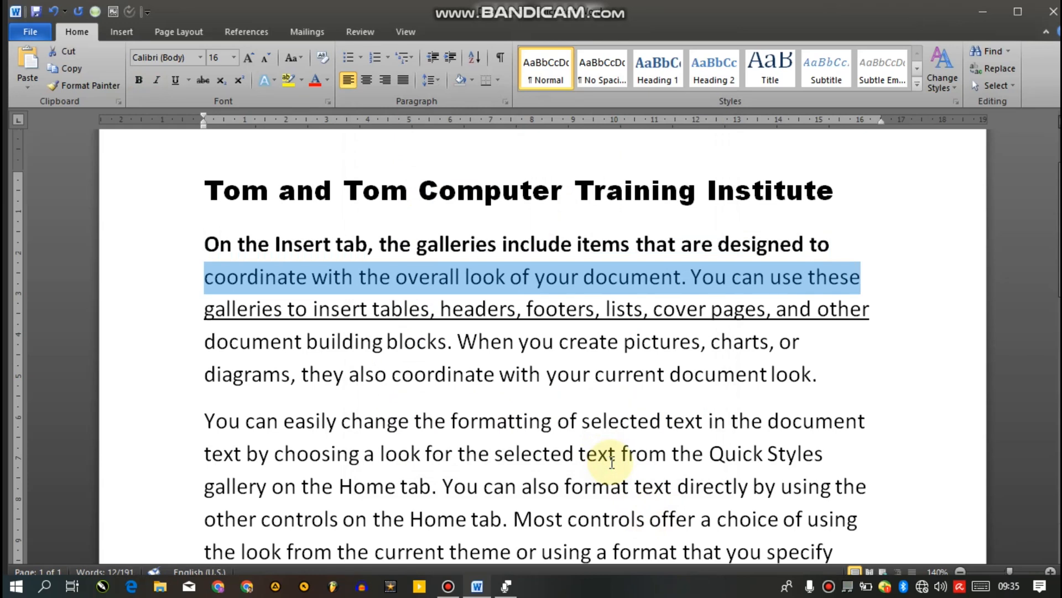
Step: Set the font style of the selected second line to Italic using the Font dialog, and deselect the line
{"action": "key", "text": "ctrl+d"}
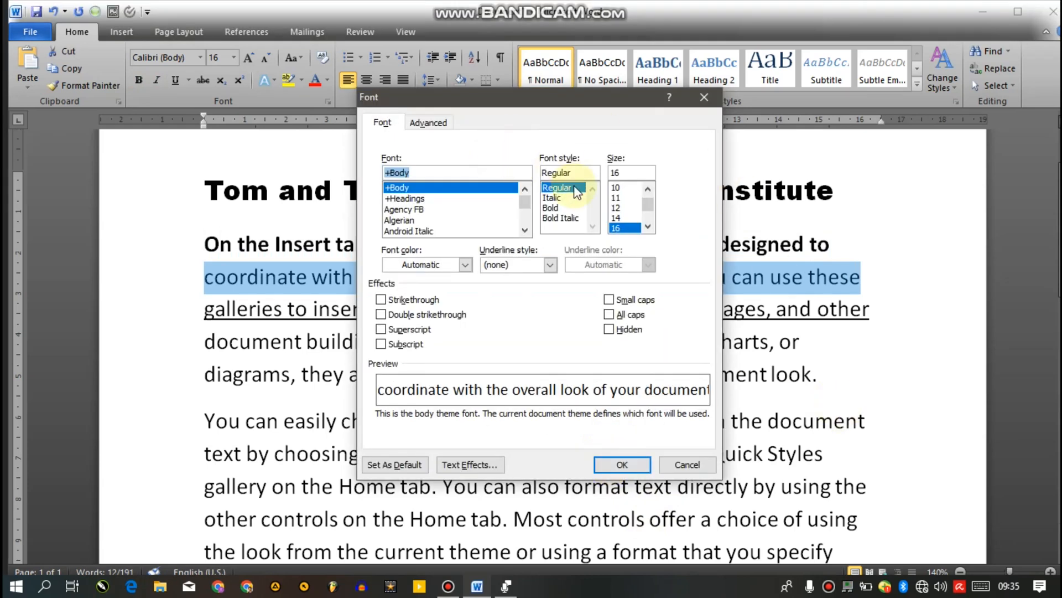
{"action": "left_click", "coordinate": [560, 201]}
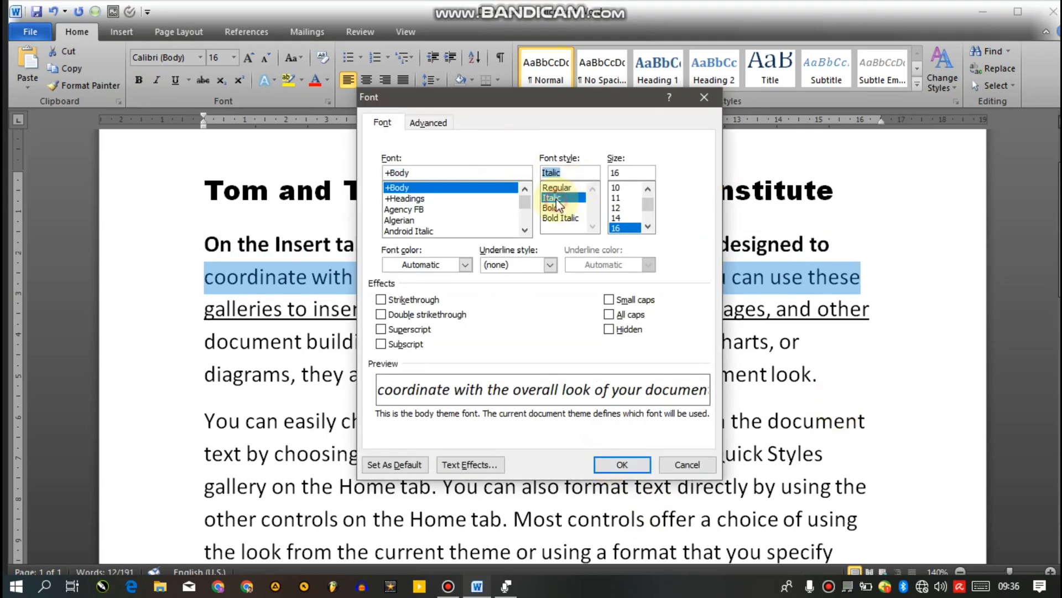
{"action": "left_click", "coordinate": [622, 464]}
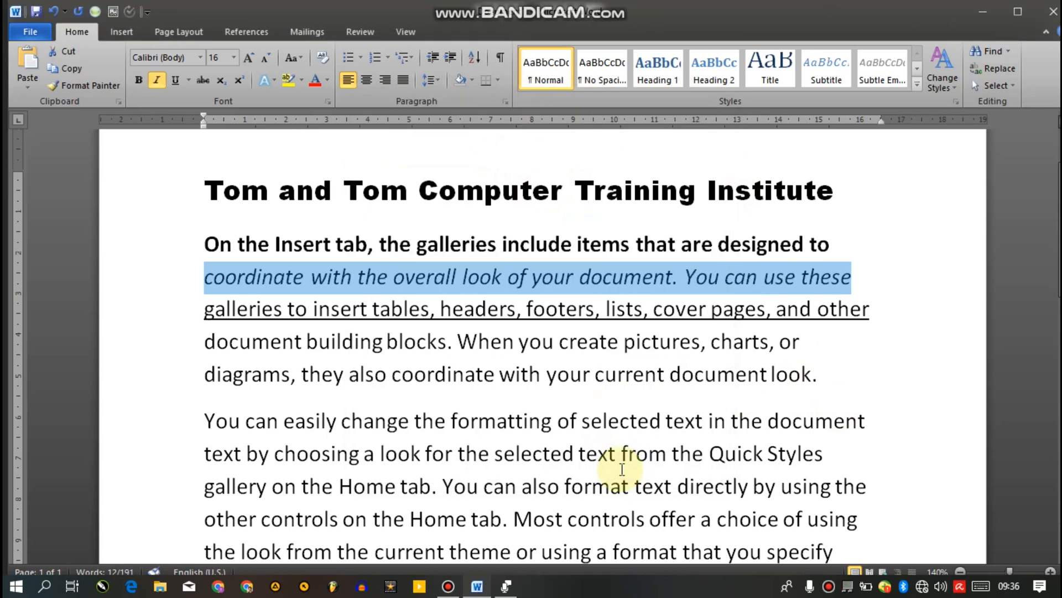
{"action": "key", "text": "Right"}
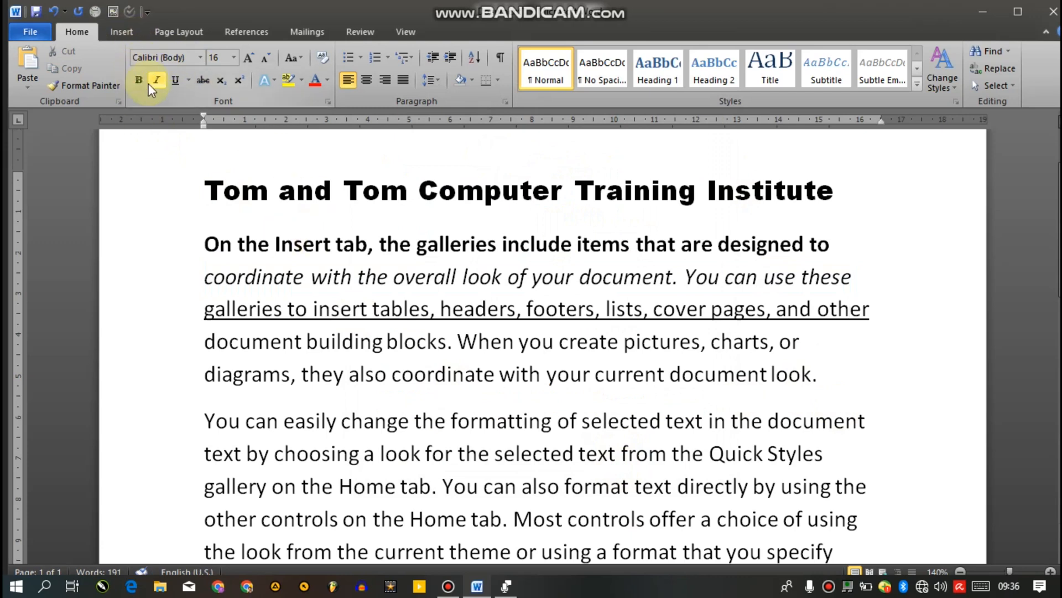
Step: Set the fourth line of the first paragraph, "document building blocks" to "charts, or", to size 20 in the Font dialog, checking its character spacing options
{"action": "key", "text": "Down"}
{"action": "key", "text": "Right"}
{"action": "key", "text": "Up"}
{"action": "key", "text": "Left"}
{"action": "key", "text": "shift+End"}
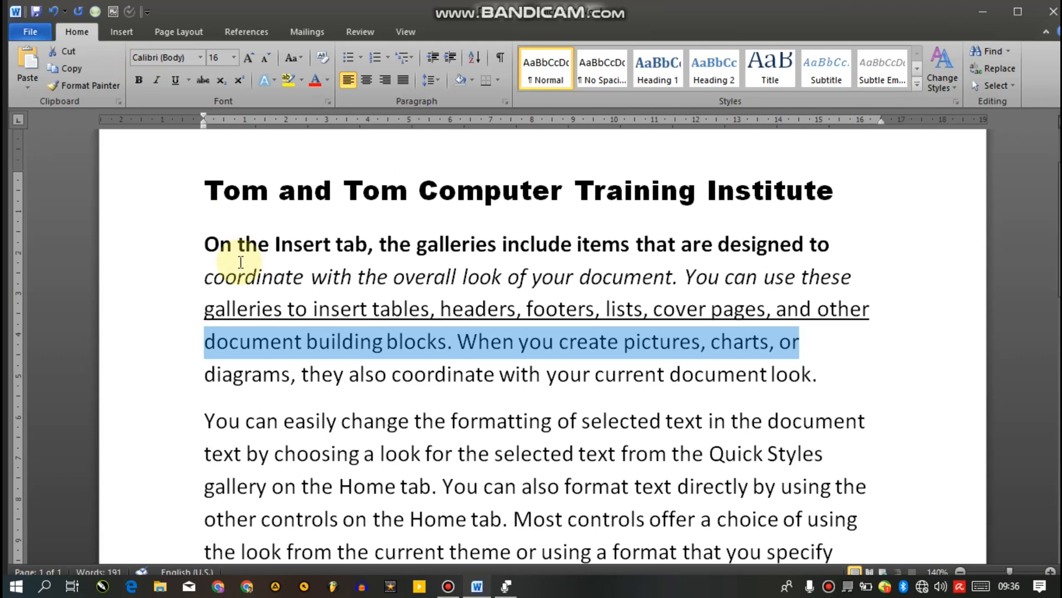
{"action": "key", "text": "ctrl+d"}
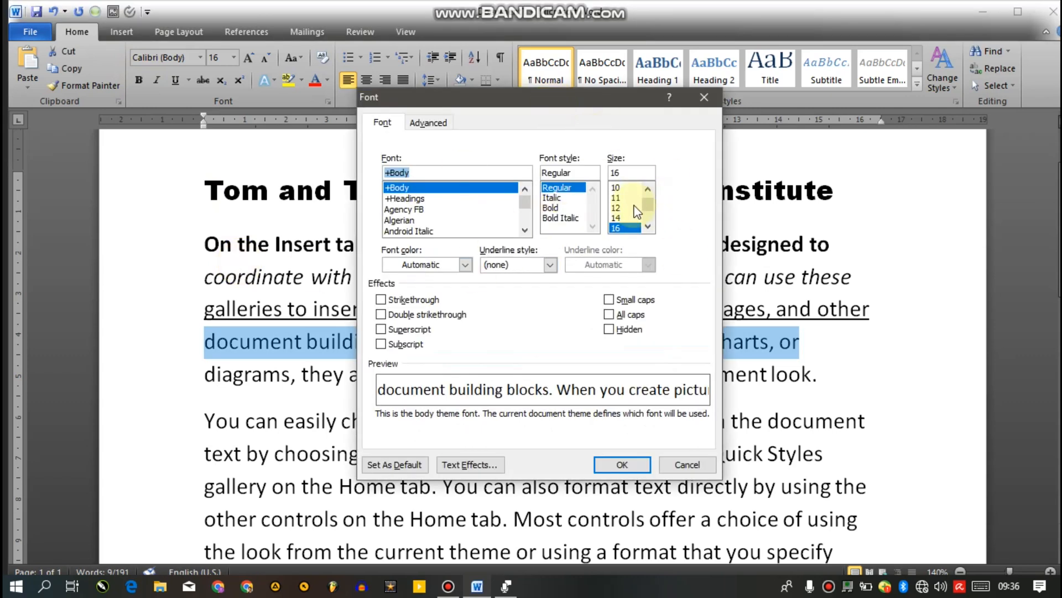
{"action": "left_click", "coordinate": [642, 227]}
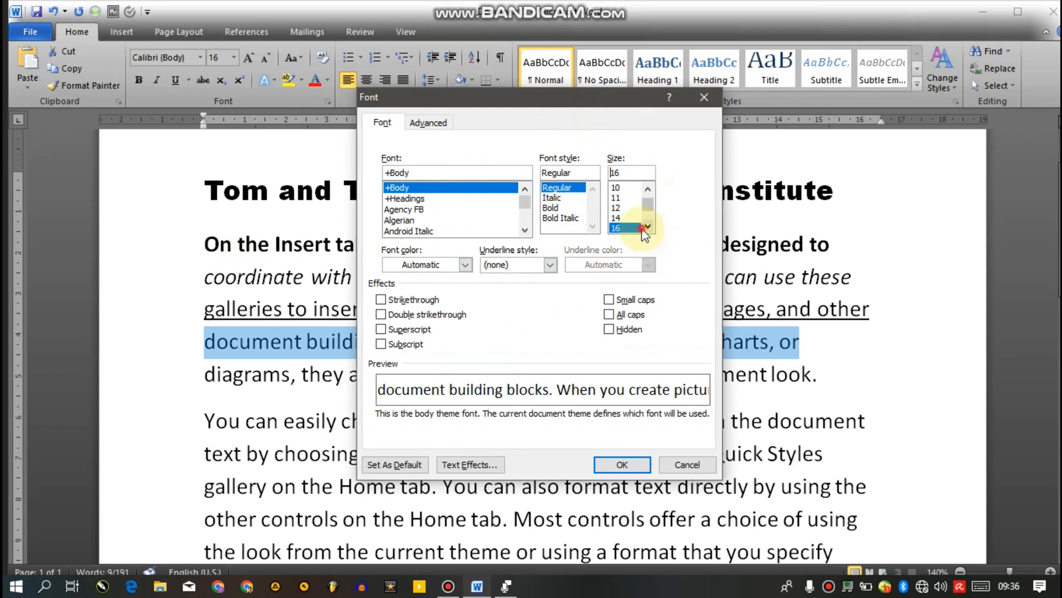
{"action": "left_click", "coordinate": [642, 228]}
{"action": "left_click", "coordinate": [624, 227]}
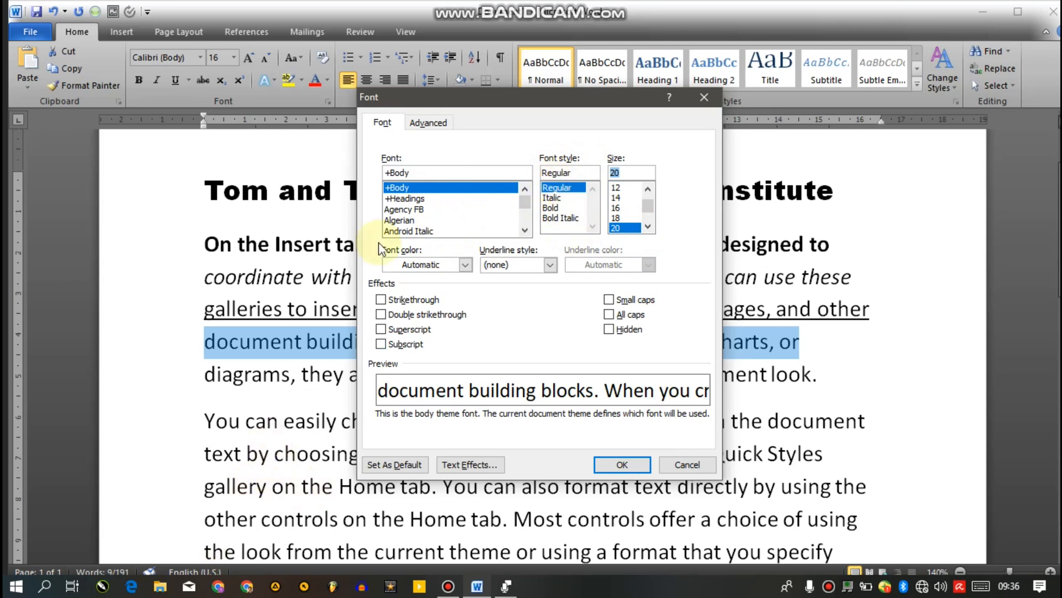
{"action": "left_click", "coordinate": [434, 123]}
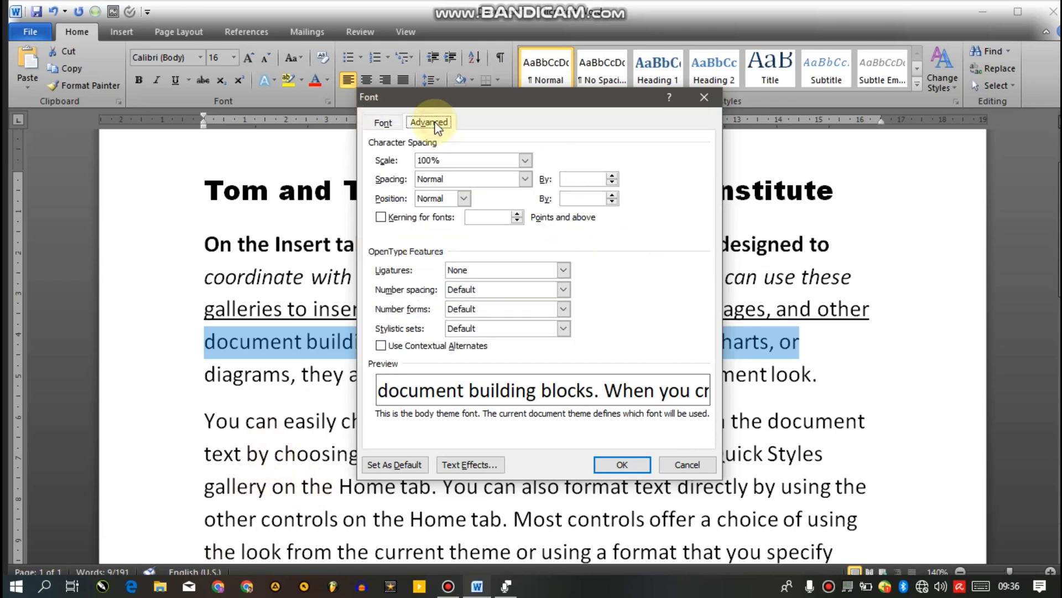
{"action": "left_click", "coordinate": [466, 184]}
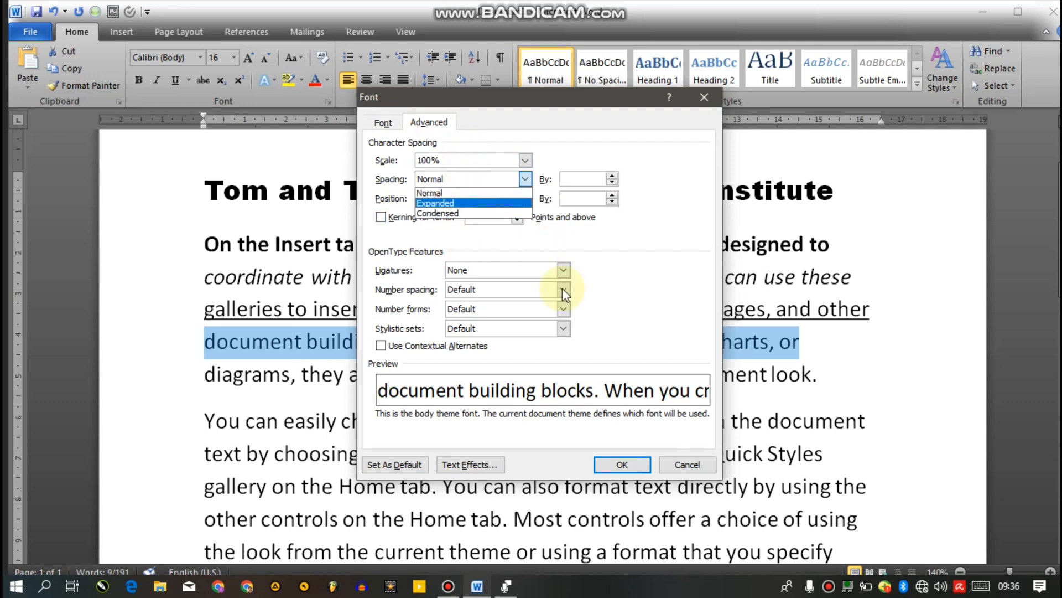
{"action": "left_click", "coordinate": [638, 464]}
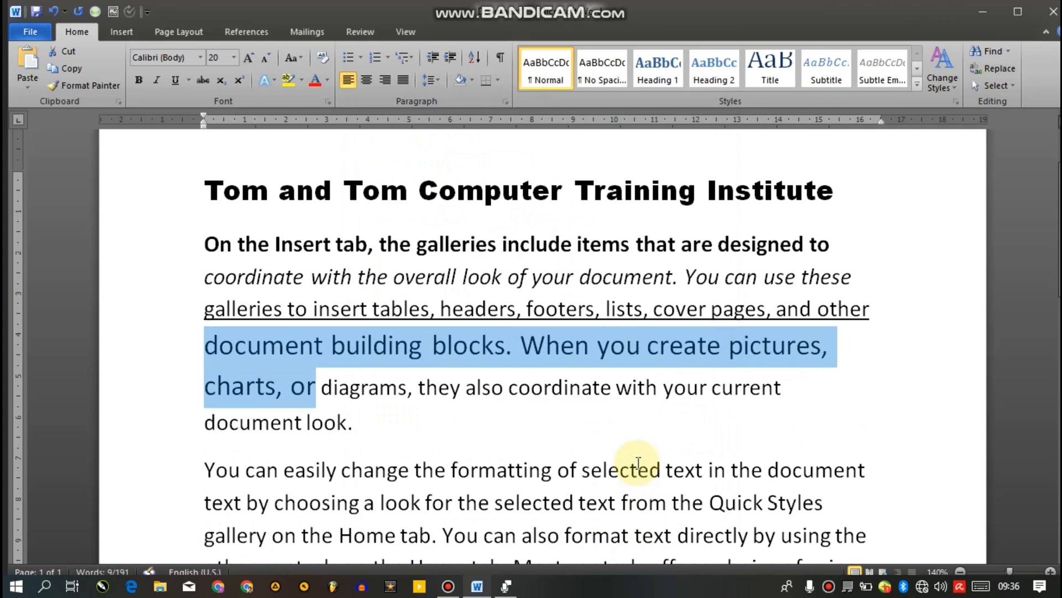
Step: Undo the font size change on the fourth line of the first paragraph
{"action": "left_click", "coordinate": [600, 360]}
{"action": "key", "text": "ctrl+z"}
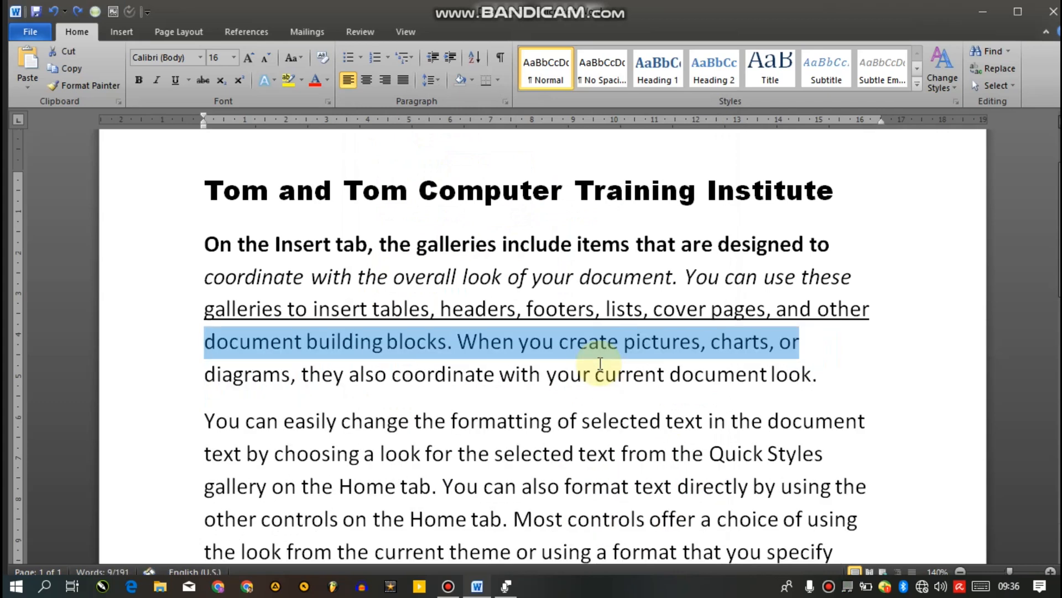
Step: Redo the size 20 change on the fourth line of the first paragraph, undo it again, and deselect the line
{"action": "key", "text": "ctrl+y"}
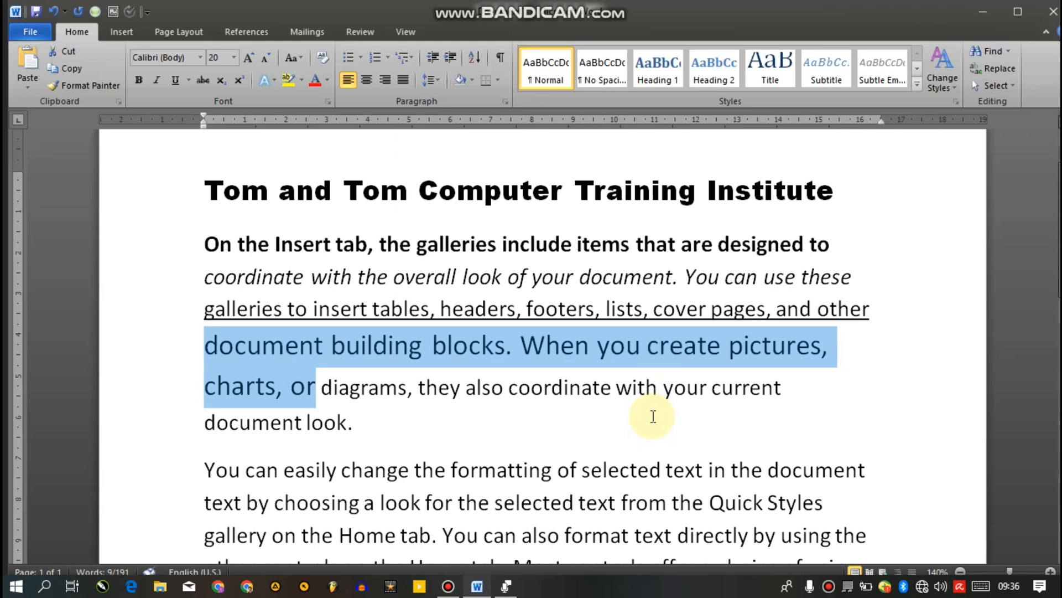
{"action": "key", "text": "ctrl+z"}
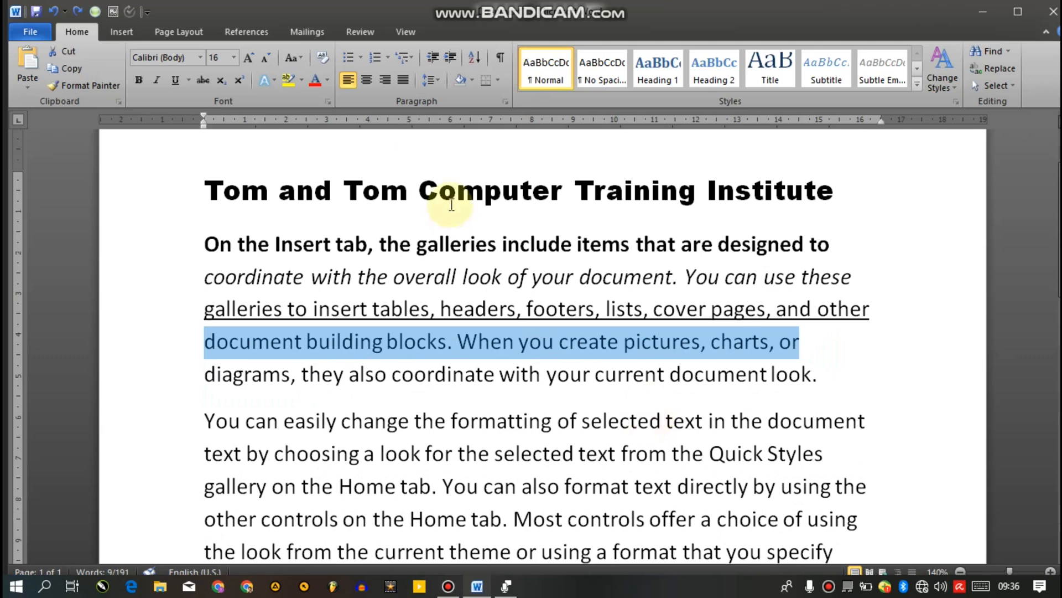
{"action": "left_click", "coordinate": [478, 341]}
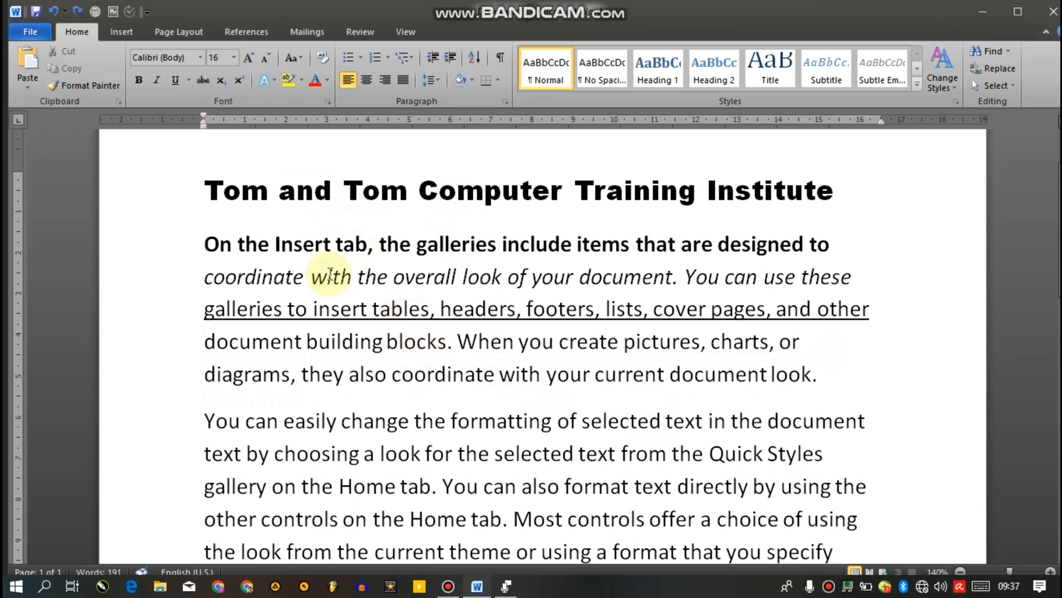
{"action": "left_click", "coordinate": [204, 191]}
{"action": "left_click_drag", "start_coordinate": [204, 191], "coordinate": [835, 195]}
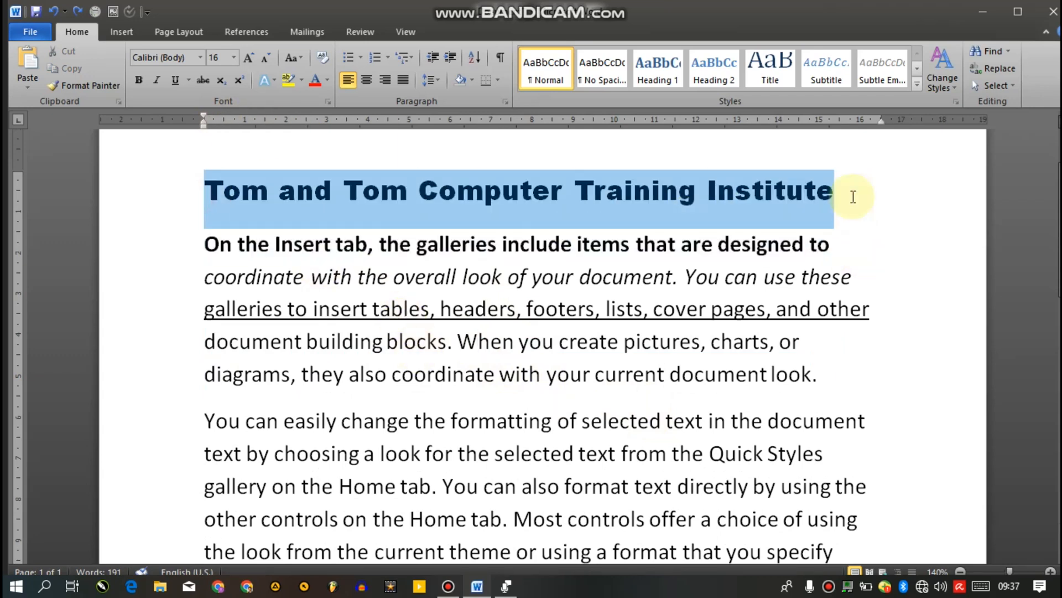
{"action": "left_click", "coordinate": [574, 245]}
{"action": "left_click", "coordinate": [568, 279]}
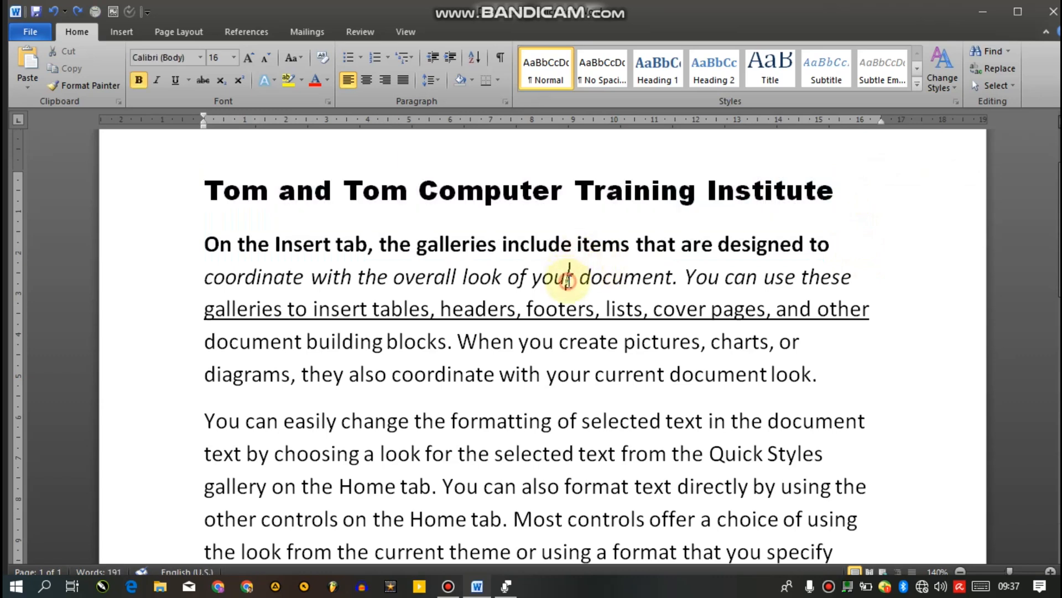
{"action": "left_click", "coordinate": [547, 318]}
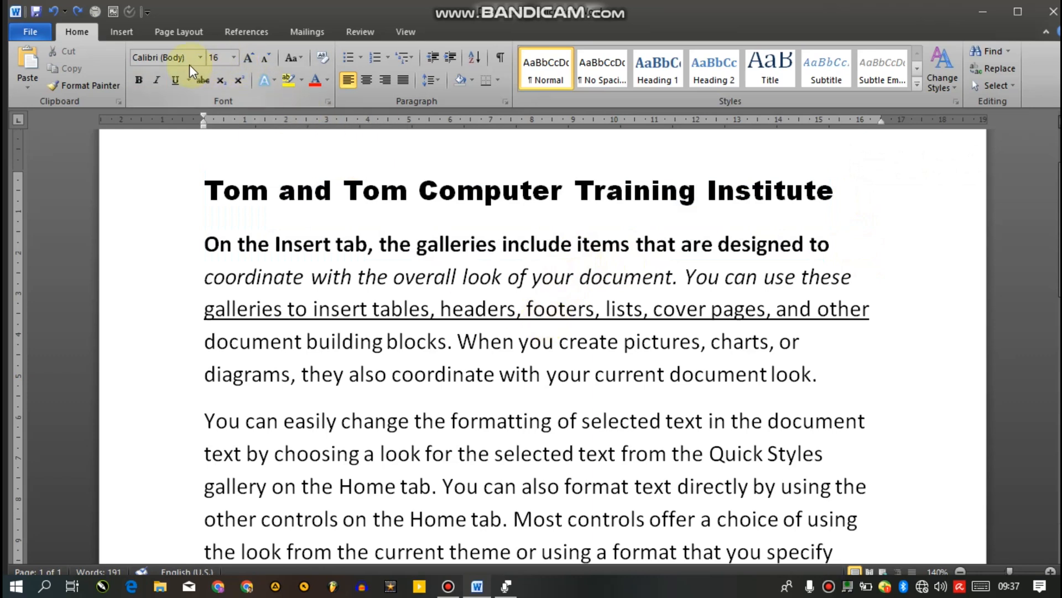
{"action": "left_click", "coordinate": [157, 80]}
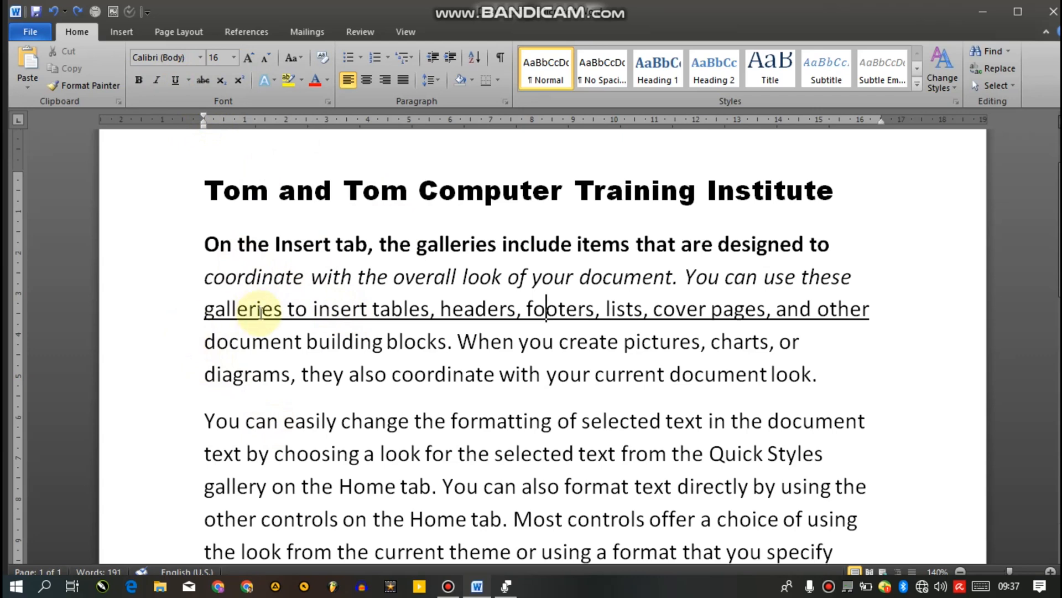
Step: Delete the entire contents of the document, including the title and all paragraphs
{"action": "key", "text": "ctrl+a"}
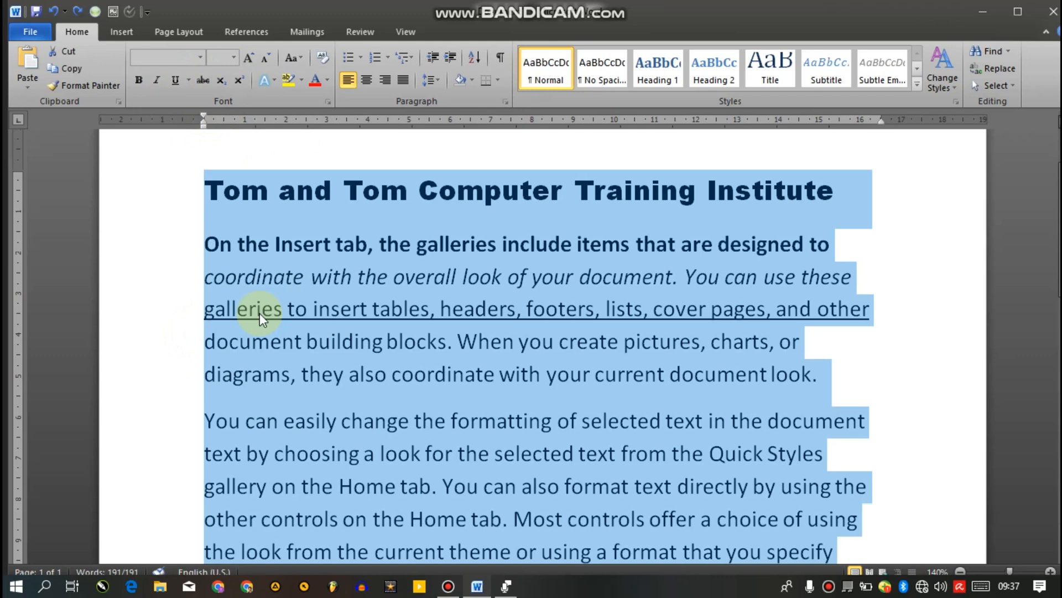
{"action": "key", "text": "Delete"}
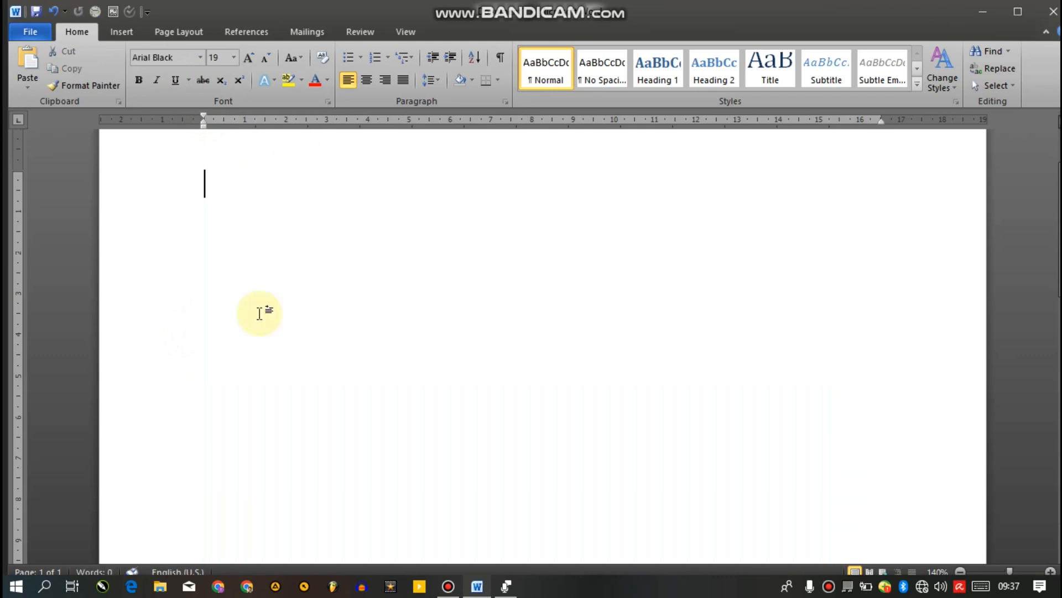
{"action": "type", "text": "Tom"}
{"action": "key", "text": "BackSpace"}
{"action": "key", "text": "BackSpace"}
{"action": "key", "text": "BackSpace"}
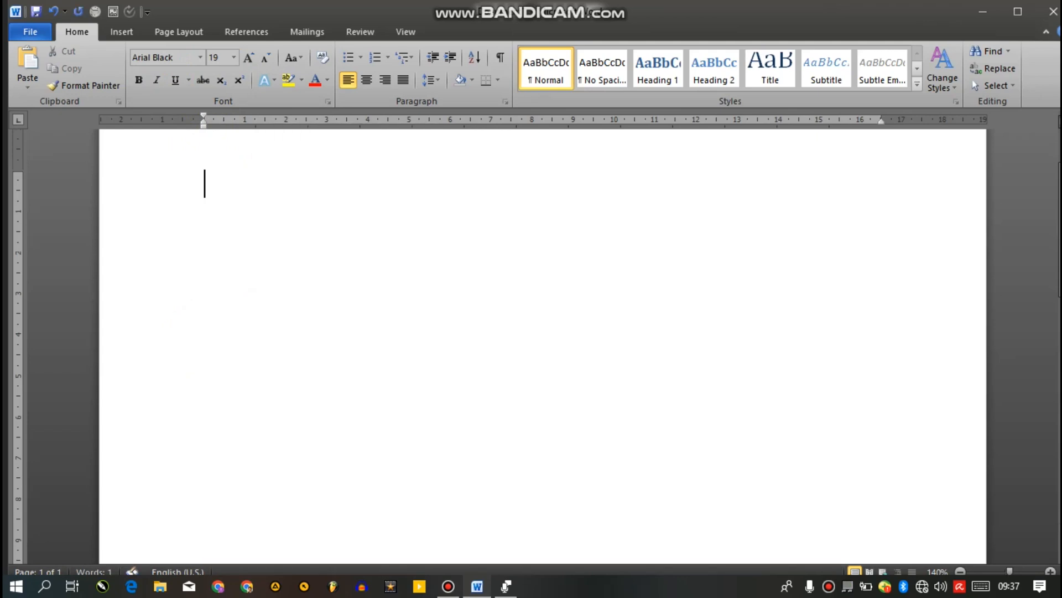